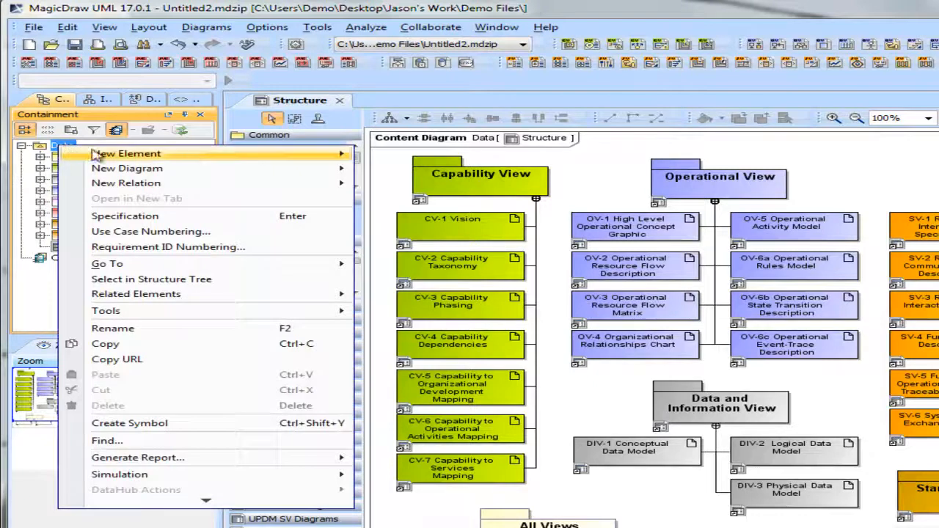
Create a package named Demo directly under the Data model
{"action": "mouse_move", "coordinate": [460, 160]}
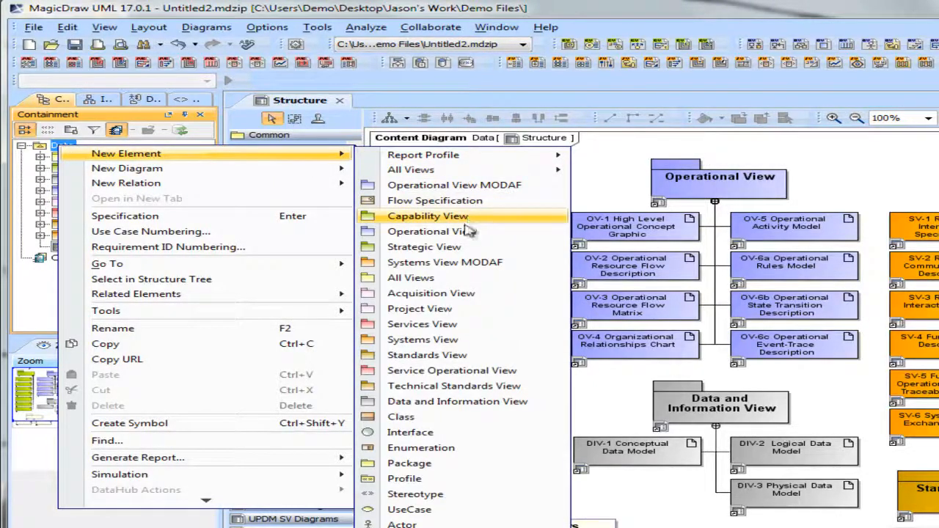
{"action": "left_click", "coordinate": [481, 465]}
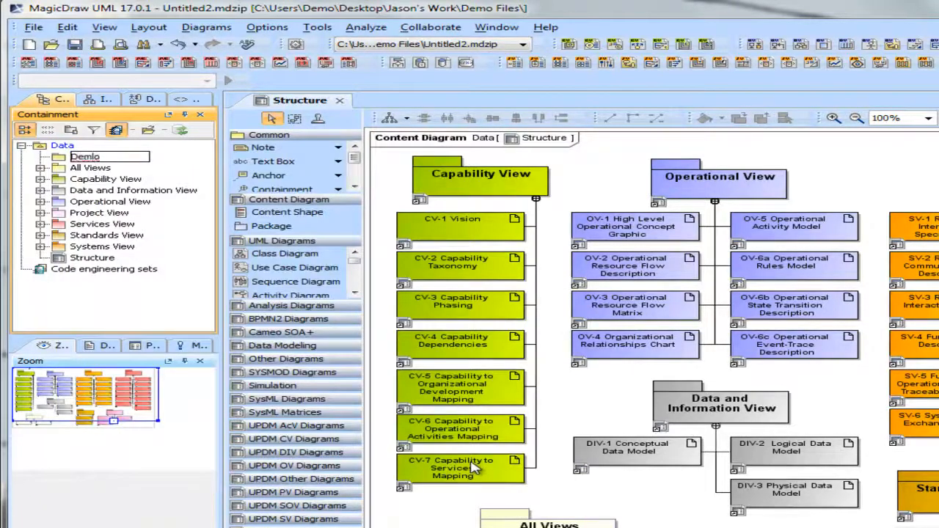
{"action": "key", "text": "Return"}
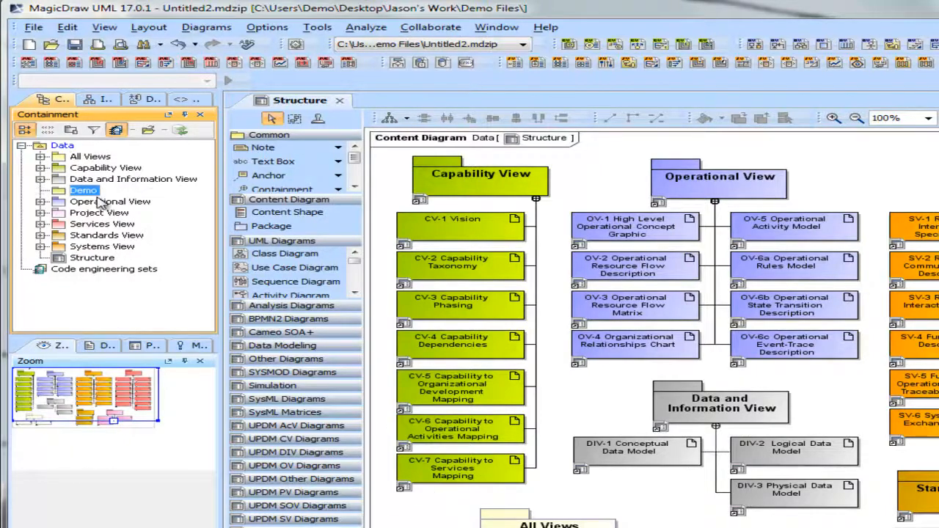
Create a stereotype named DOORS Req with the Element metaclass inside the Demo package
{"action": "right_click", "coordinate": [75, 193]}
{"action": "mouse_move", "coordinate": [123, 203]}
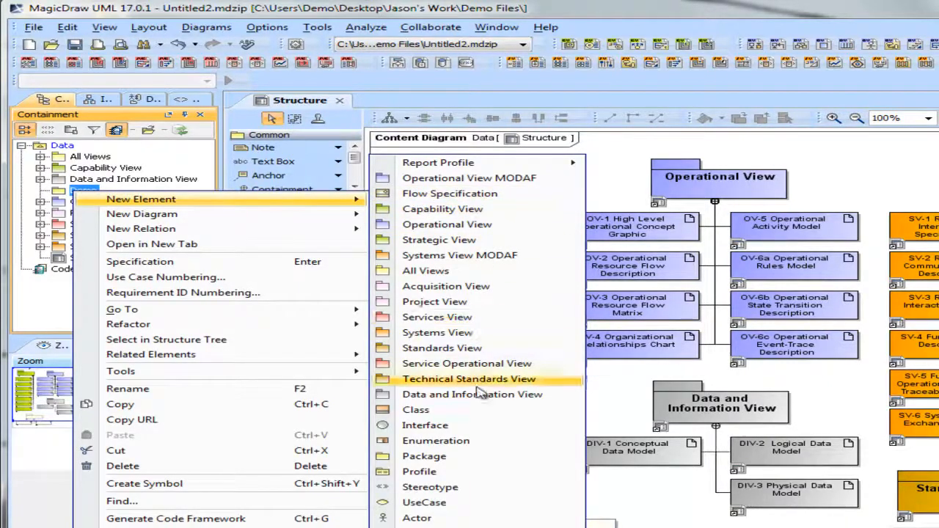
{"action": "left_click", "coordinate": [514, 490]}
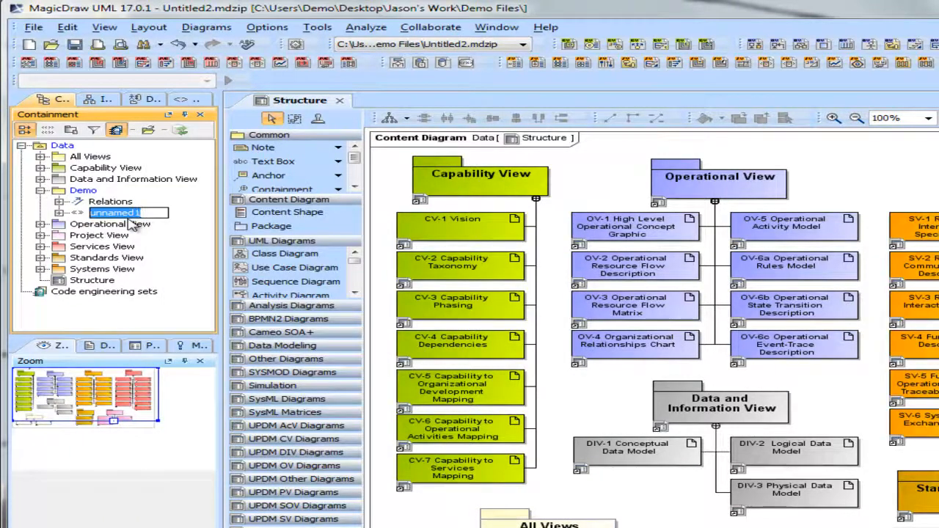
{"action": "type", "text": "DOORS Req"}
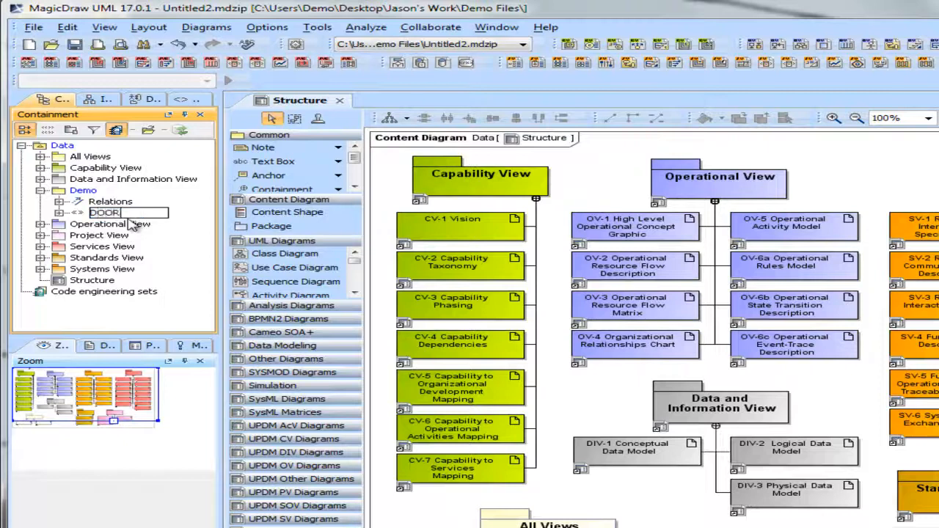
{"action": "left_click", "coordinate": [110, 202]}
{"action": "left_click", "coordinate": [155, 214]}
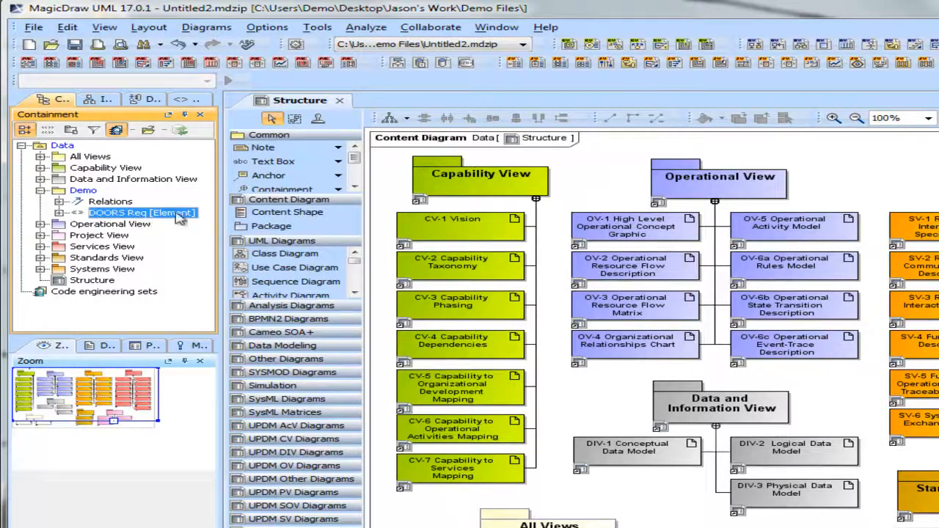
Widen the containment tree area and delete the base_Element property from the DOORS Req stereotype
{"action": "left_click", "coordinate": [60, 213]}
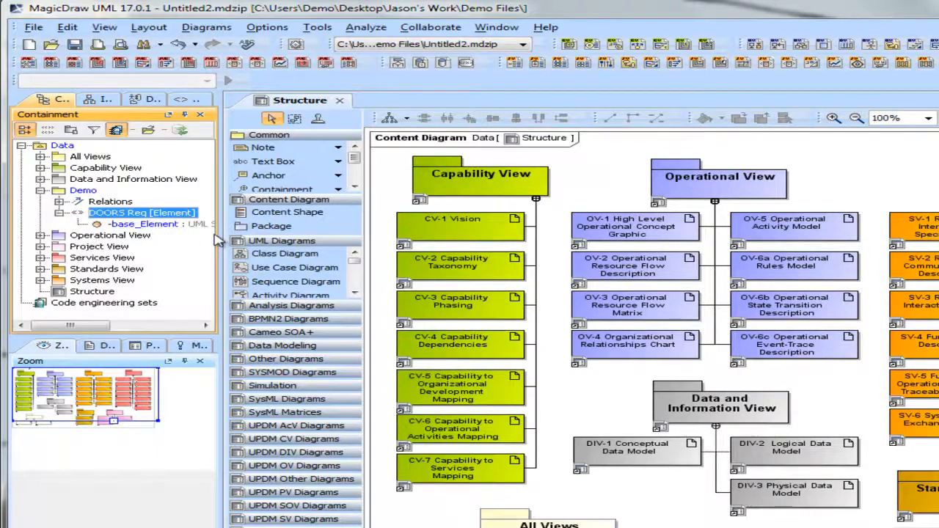
{"action": "left_click_drag", "start_coordinate": [224, 236], "coordinate": [478, 238]}
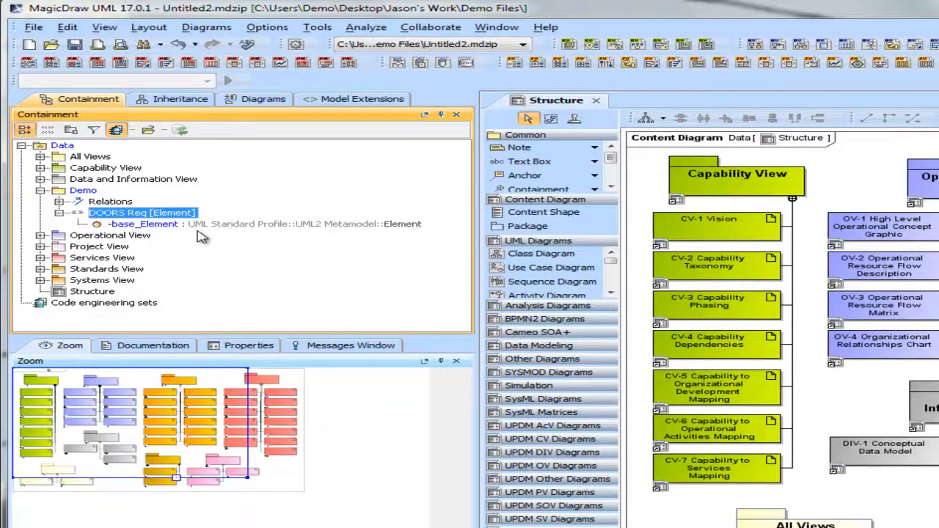
{"action": "left_click", "coordinate": [163, 228]}
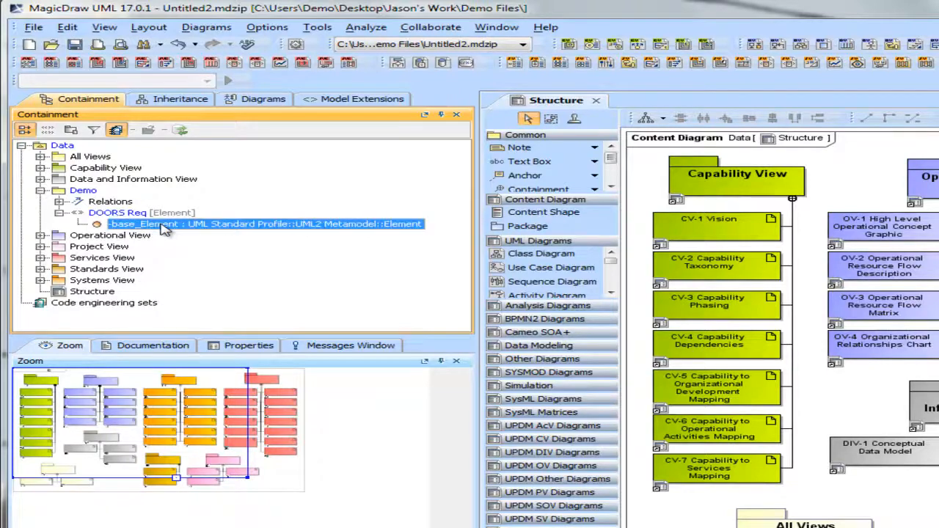
{"action": "key", "text": "Delete"}
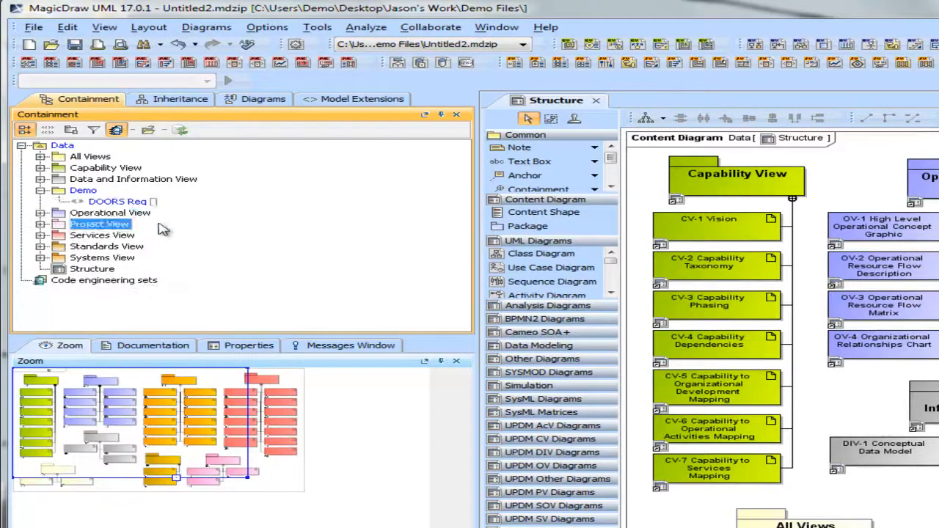
{"action": "left_click", "coordinate": [130, 204]}
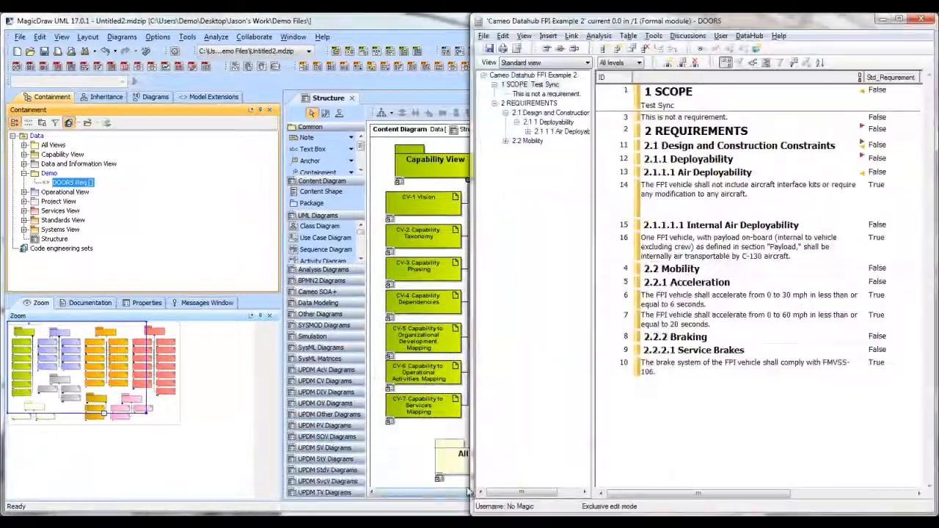
Add properties Std_Requirement, Std_Rationale and Std_Compliance_Actual to the DOORS Req stereotype, matching the DOORS module's attribute columns, and save the project
{"action": "left_click_drag", "start_coordinate": [472, 346], "coordinate": [270, 316]}
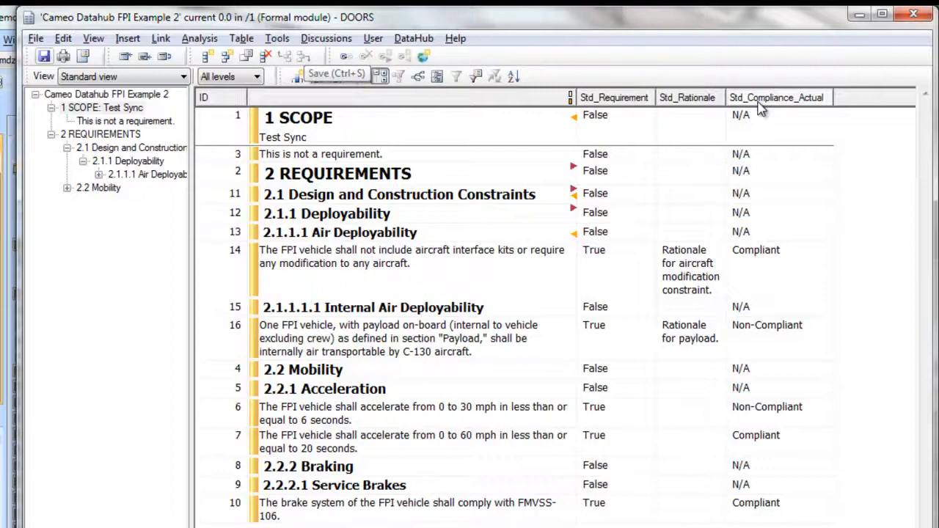
{"action": "left_click", "coordinate": [860, 14]}
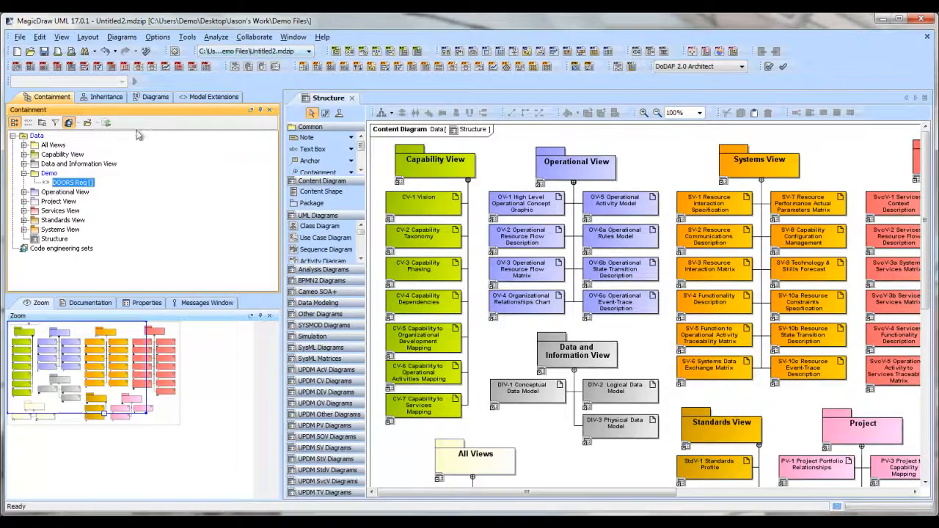
{"action": "left_click", "coordinate": [87, 182]}
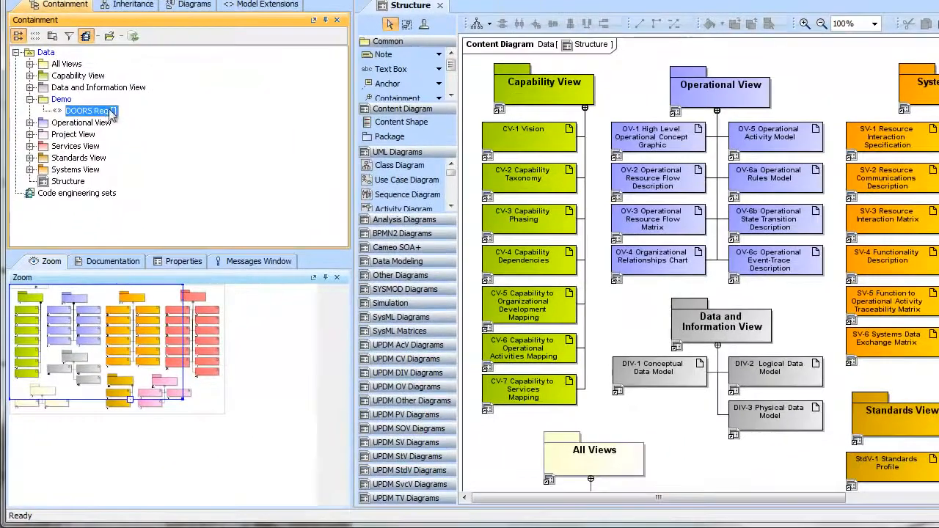
{"action": "right_click", "coordinate": [67, 110]}
{"action": "mouse_move", "coordinate": [213, 130]}
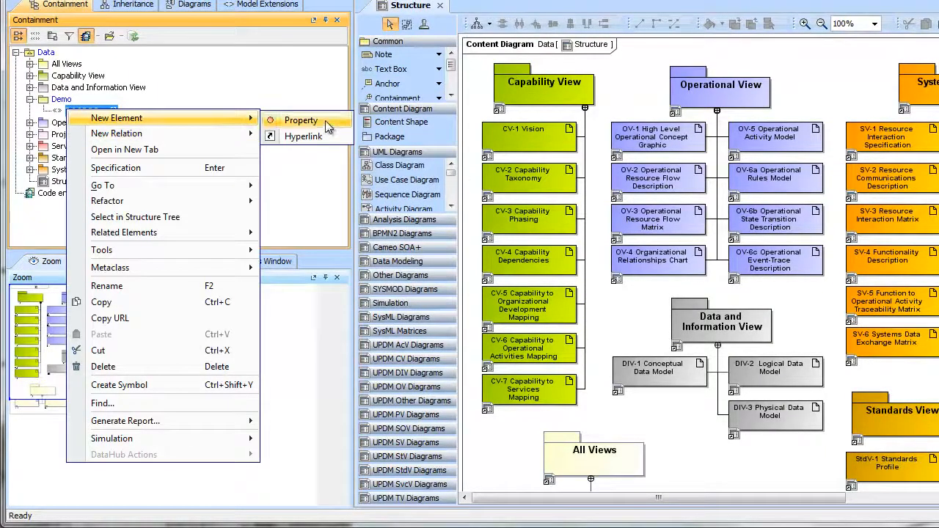
{"action": "left_click", "coordinate": [329, 126]}
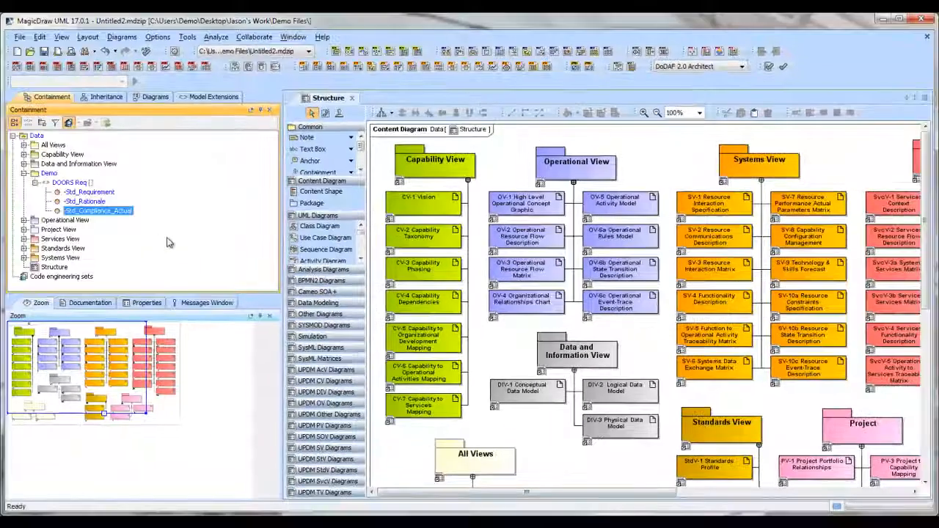
{"action": "left_click", "coordinate": [84, 183]}
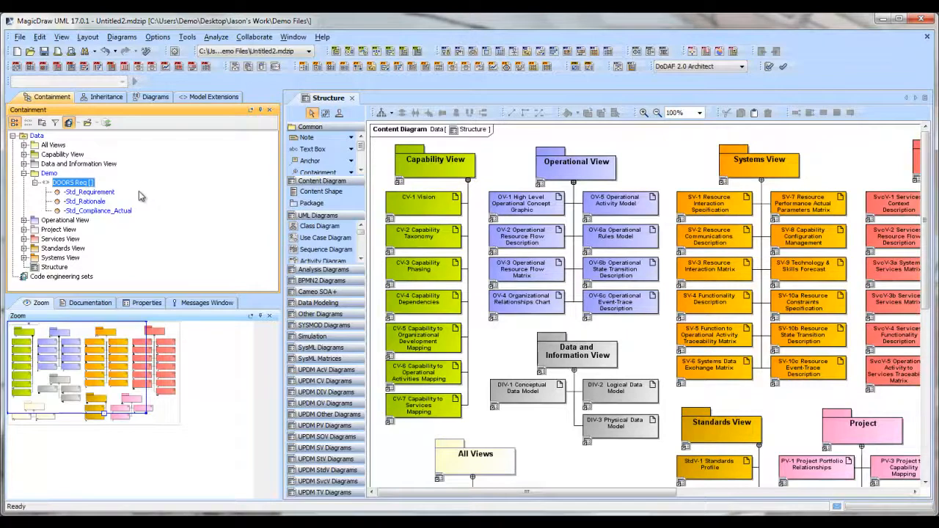
{"action": "key", "text": "ctrl+s"}
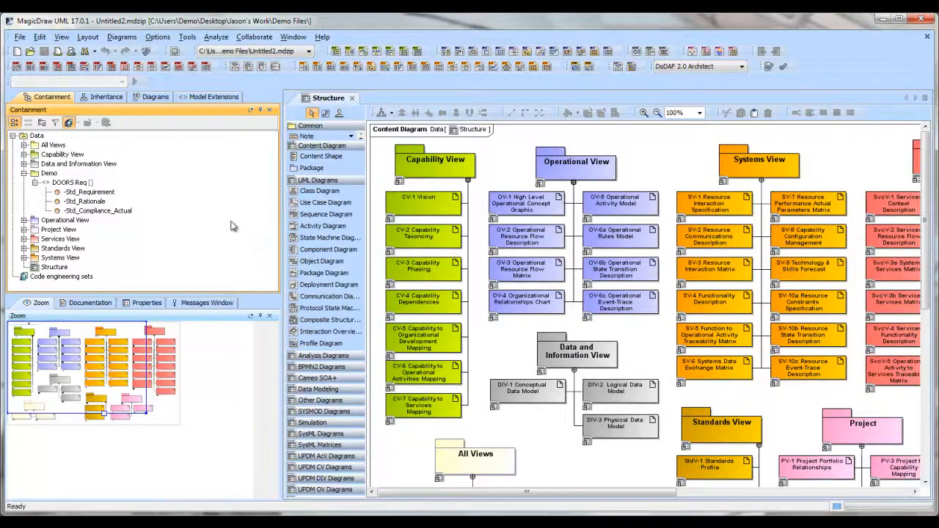
Connect to the Cameo DataHub server
{"action": "left_click", "coordinate": [187, 37]}
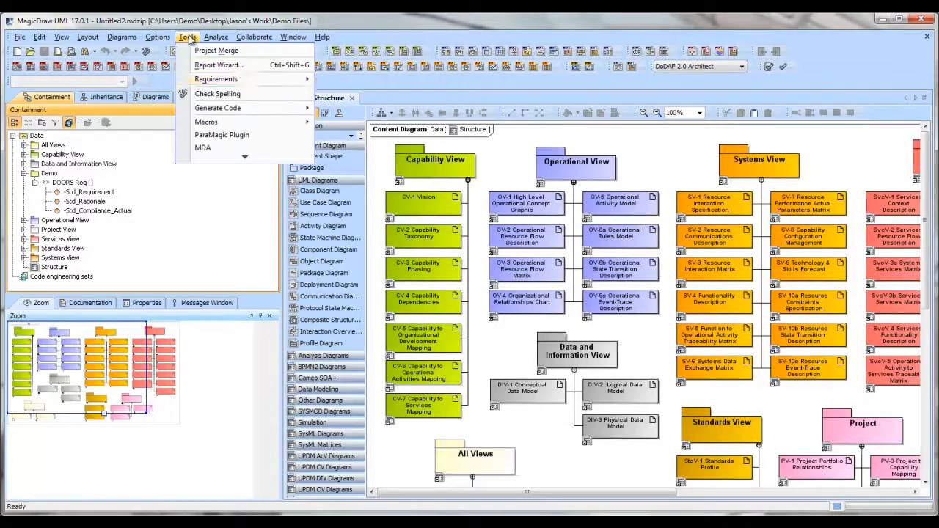
{"action": "mouse_move", "coordinate": [267, 81]}
{"action": "mouse_move", "coordinate": [353, 81]}
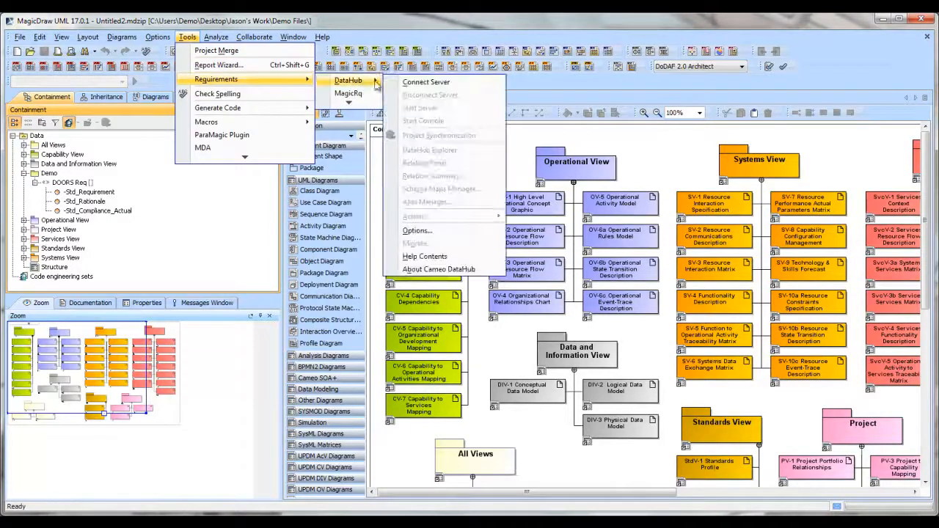
{"action": "left_click", "coordinate": [422, 84]}
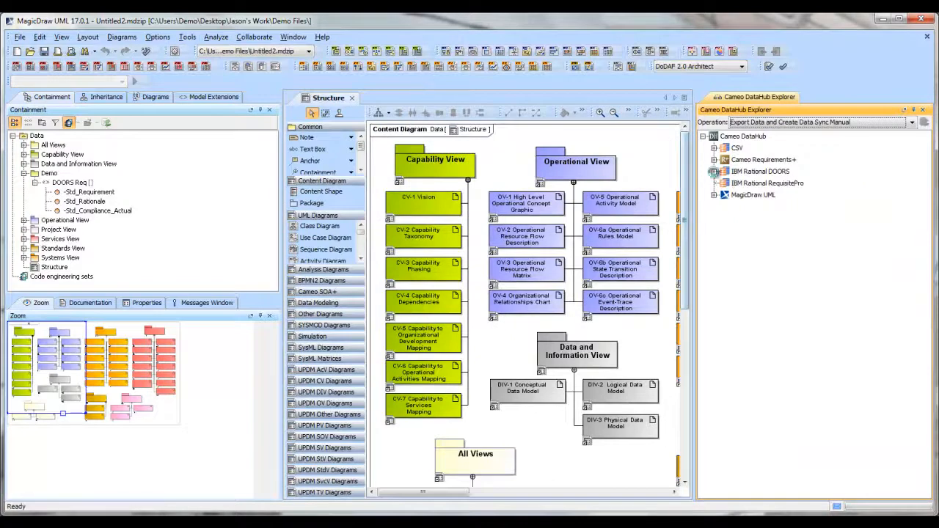
Expand the DOORS Database in the DataHub tree to show the Cameo Datahub FPI Example 2 requirements down to 2.1.1.1 Air Deployability
{"action": "left_click", "coordinate": [714, 172]}
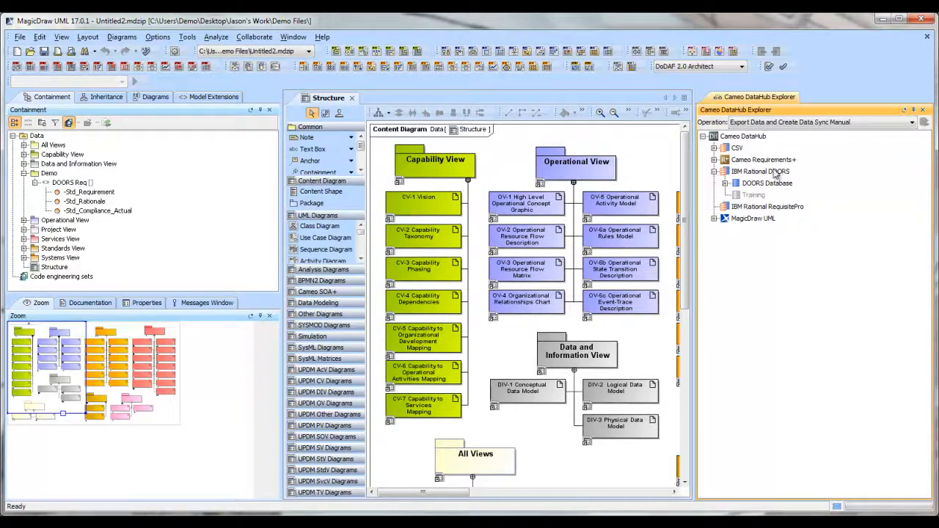
{"action": "left_click", "coordinate": [725, 182]}
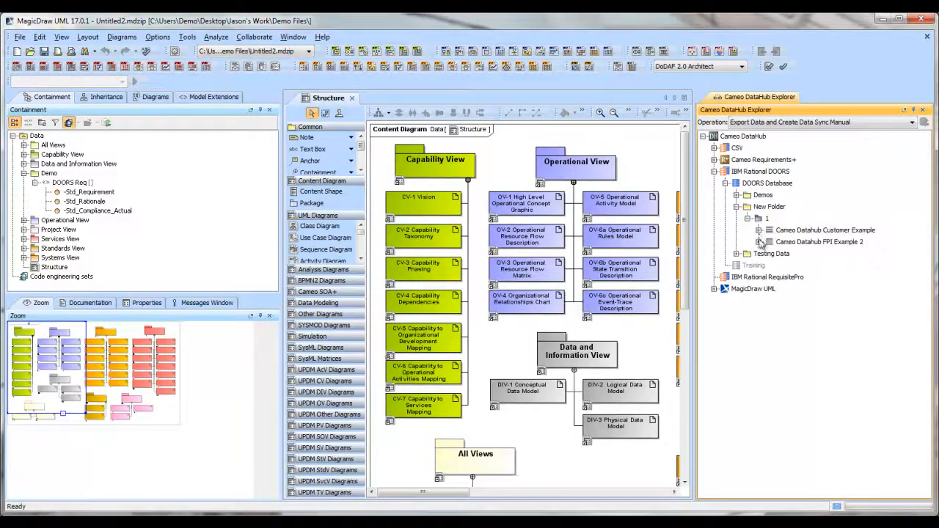
{"action": "left_click", "coordinate": [758, 242]}
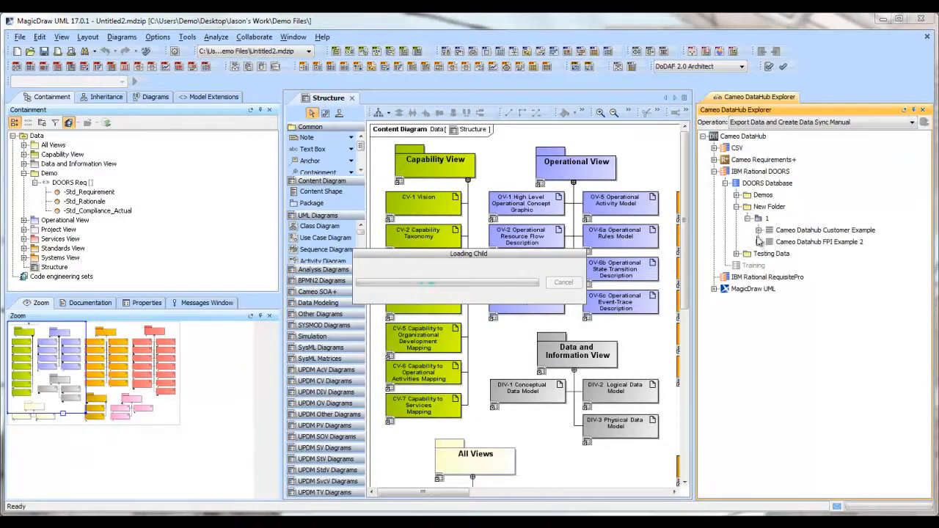
{"action": "left_click", "coordinate": [768, 254]}
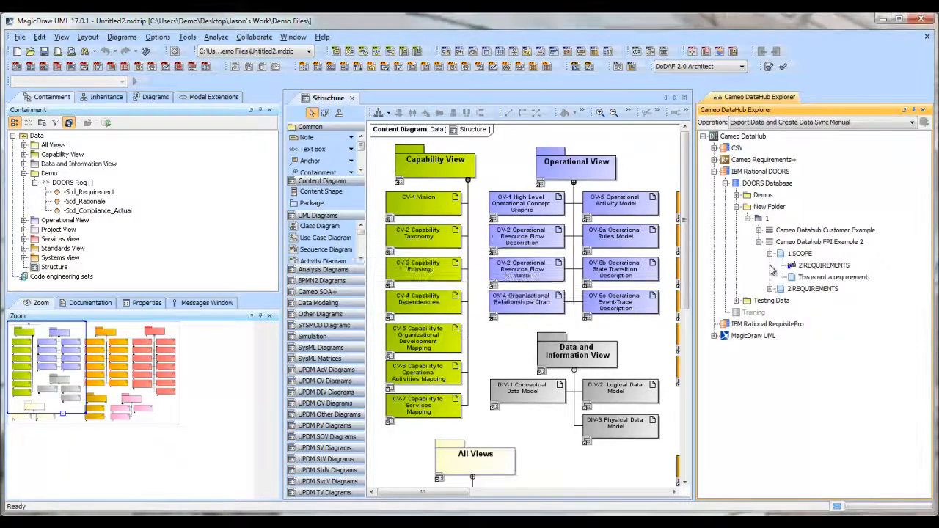
{"action": "left_click", "coordinate": [770, 289]}
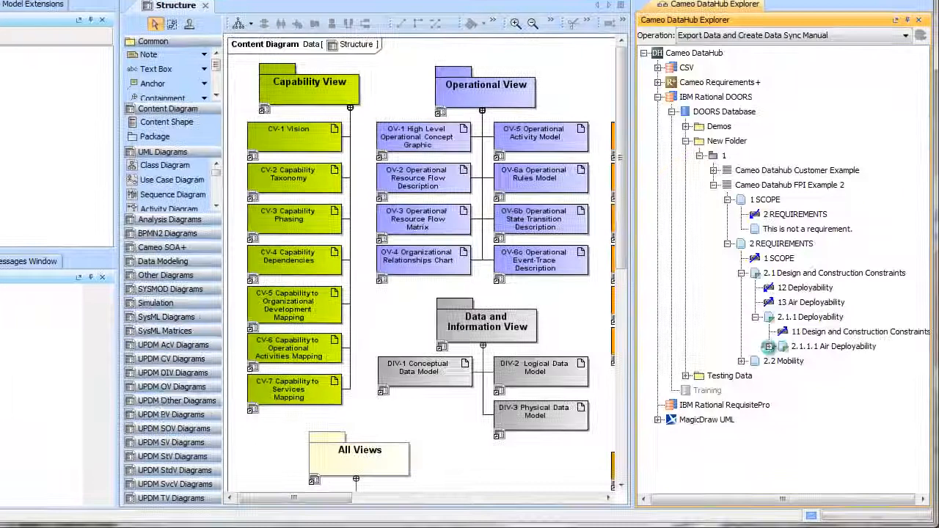
{"action": "left_click", "coordinate": [775, 351]}
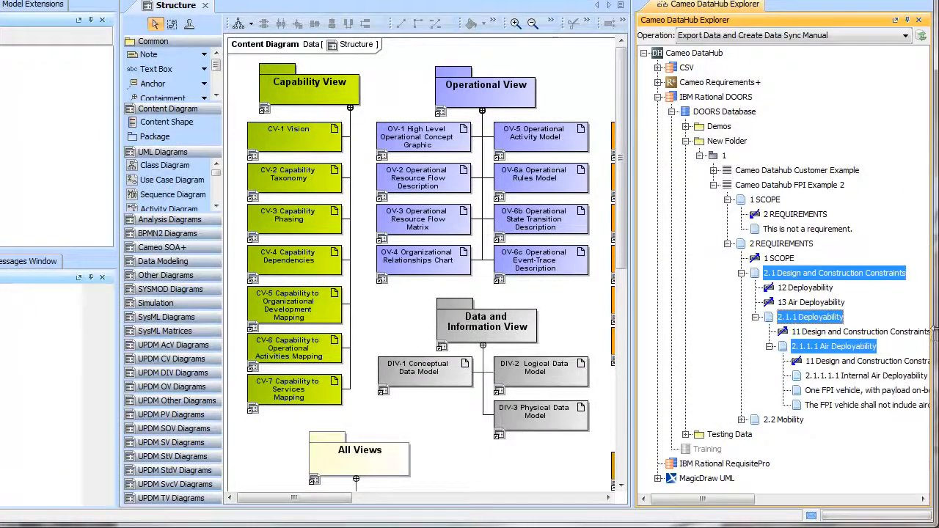
{"action": "left_click", "coordinate": [784, 188]}
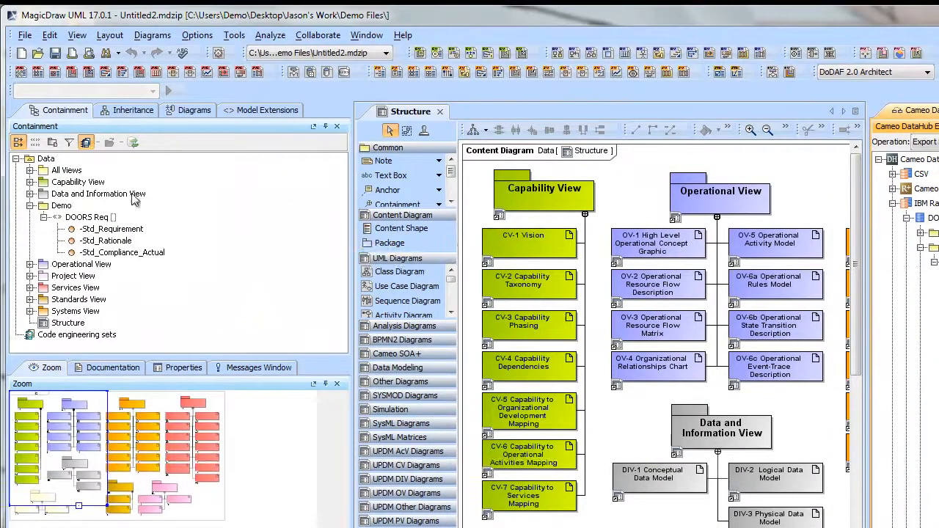
Create a CV-1 Vision diagram named 1 in the CV-1 package of the Capability View
{"action": "left_click", "coordinate": [30, 182]}
{"action": "left_click", "coordinate": [63, 193]}
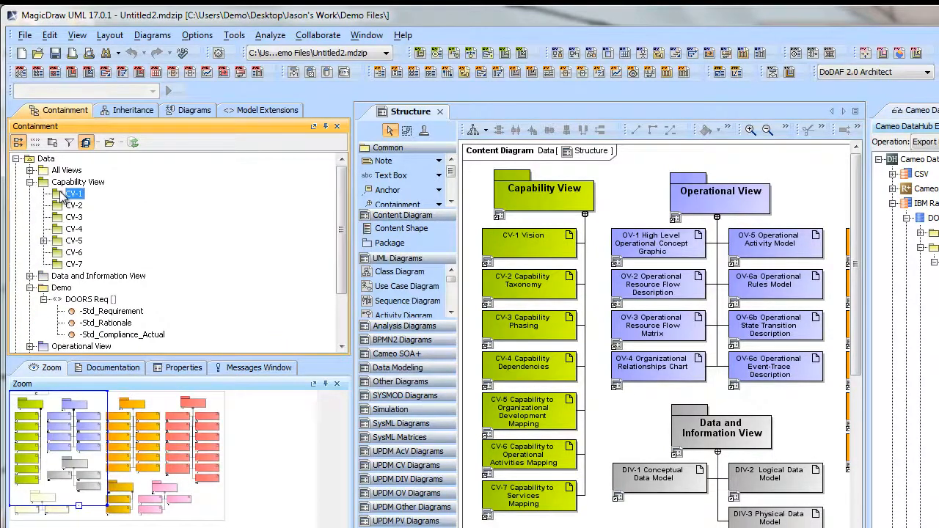
{"action": "right_click", "coordinate": [63, 193]}
{"action": "mouse_move", "coordinate": [169, 215]}
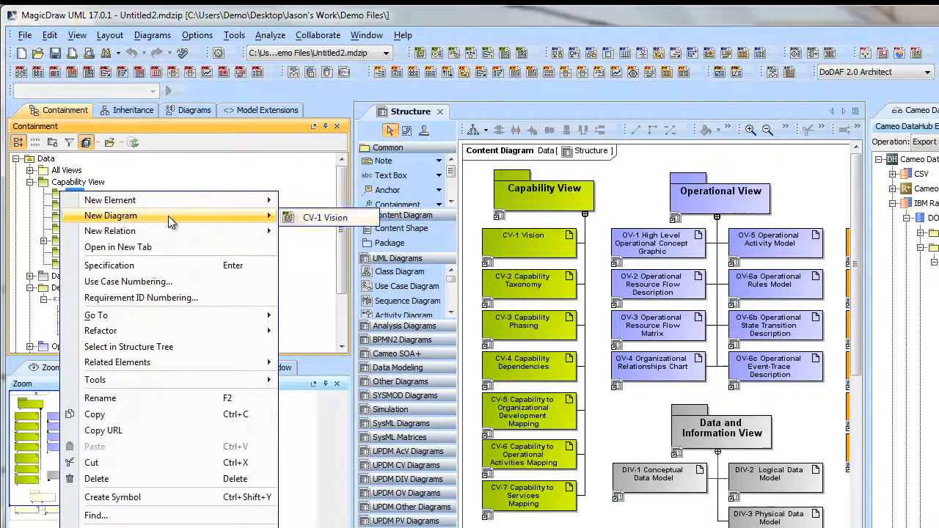
{"action": "left_click", "coordinate": [301, 219]}
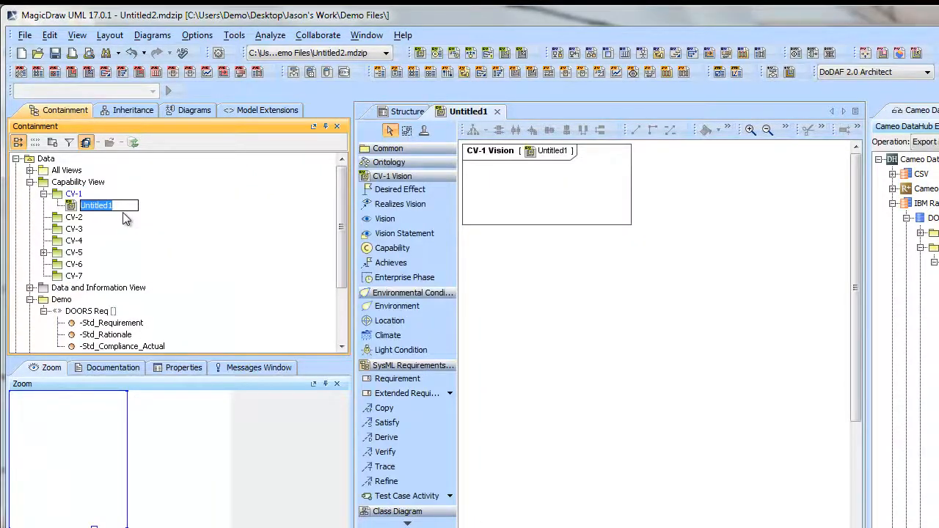
{"action": "type", "text": "1"}
{"action": "key", "text": "Return"}
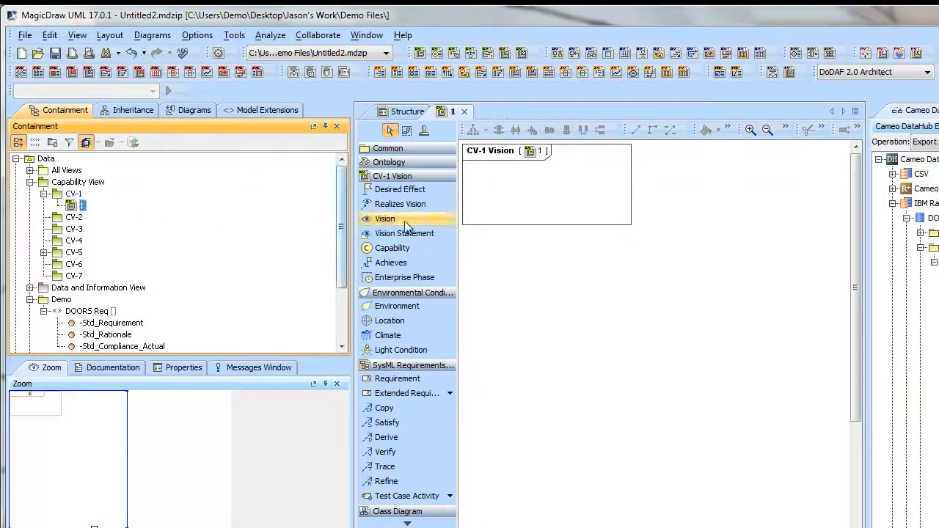
Place a Desired Effect element inside the frame of the CV-1 Vision diagram
{"action": "left_click", "coordinate": [429, 189]}
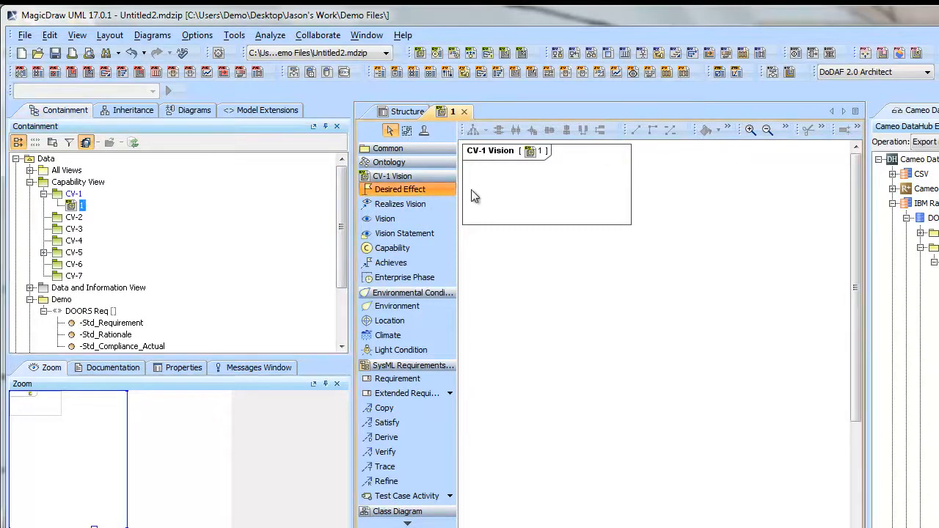
{"action": "left_click", "coordinate": [532, 191]}
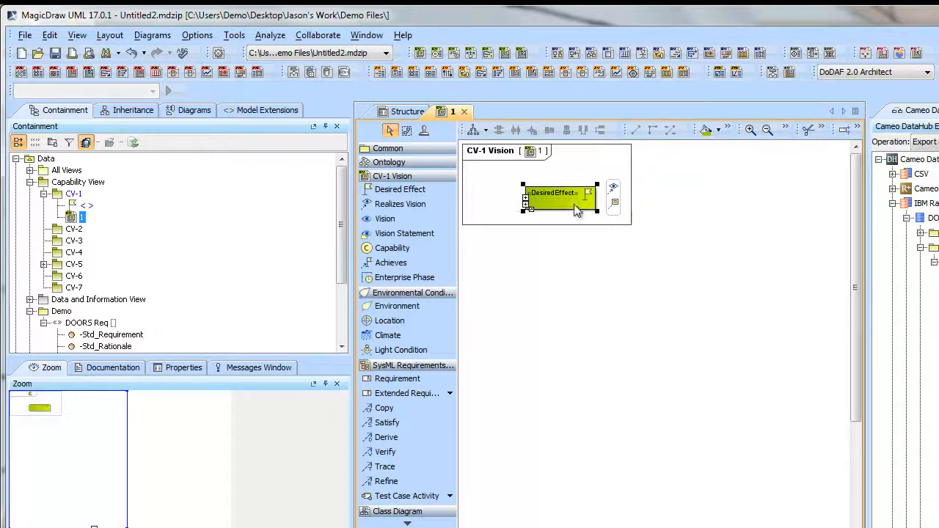
Enable SysML compliance mode (UPDM L1 compliance level) in the general project options
{"action": "left_click", "coordinate": [587, 227]}
{"action": "left_click", "coordinate": [579, 201]}
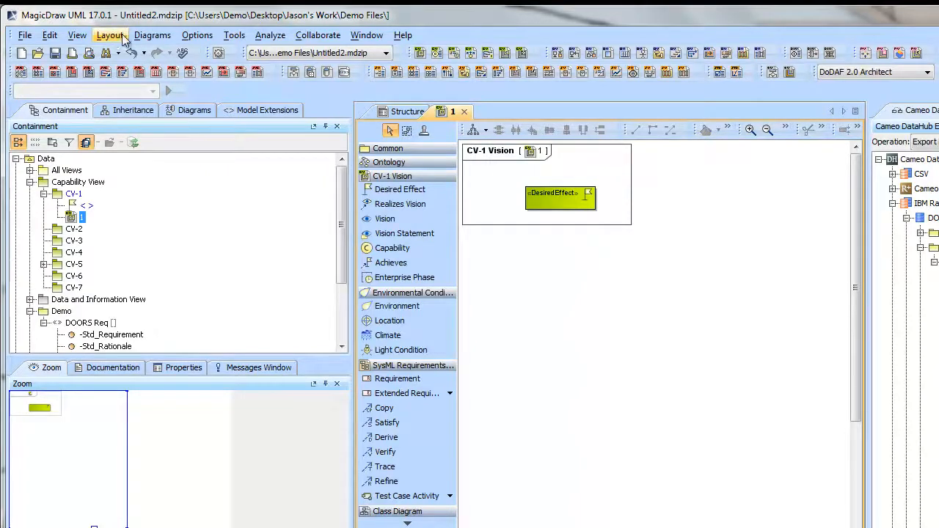
{"action": "left_click", "coordinate": [136, 37]}
{"action": "mouse_move", "coordinate": [96, 41]}
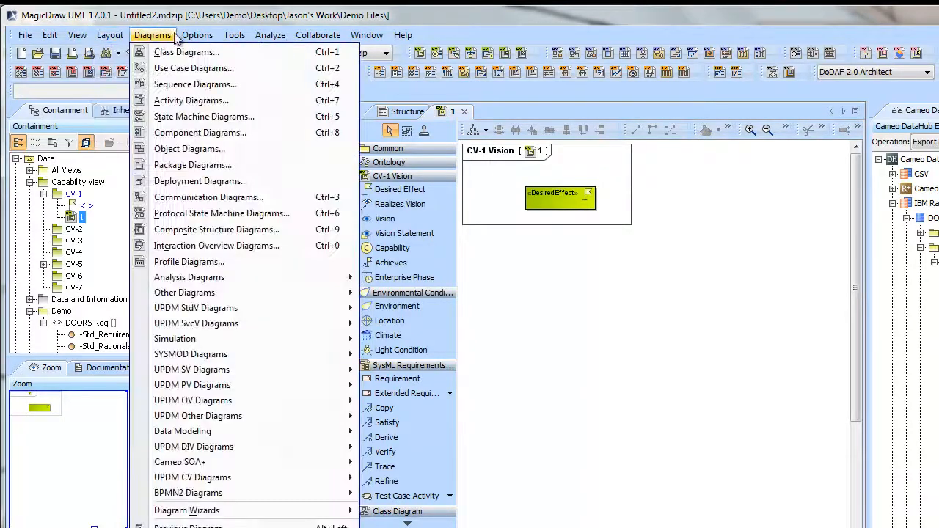
{"action": "mouse_move", "coordinate": [197, 35]}
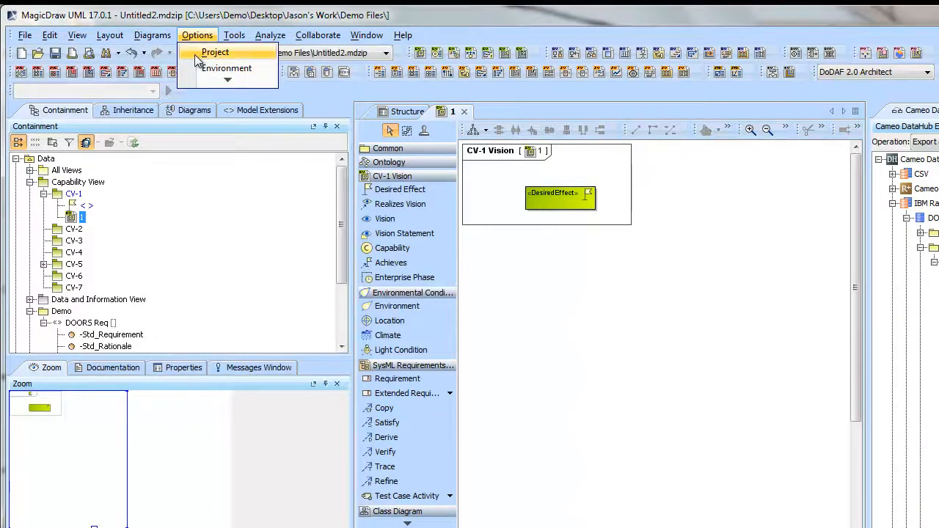
{"action": "left_click", "coordinate": [195, 55]}
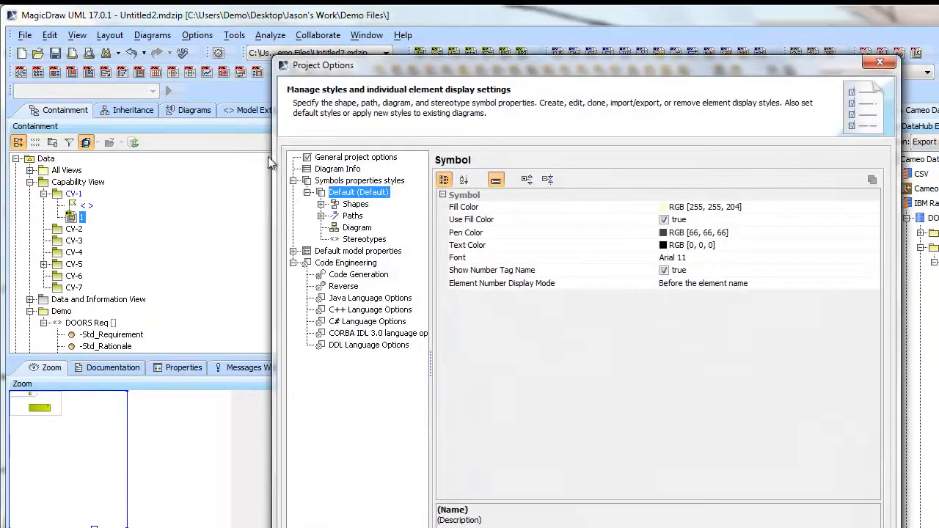
{"action": "left_click", "coordinate": [354, 159]}
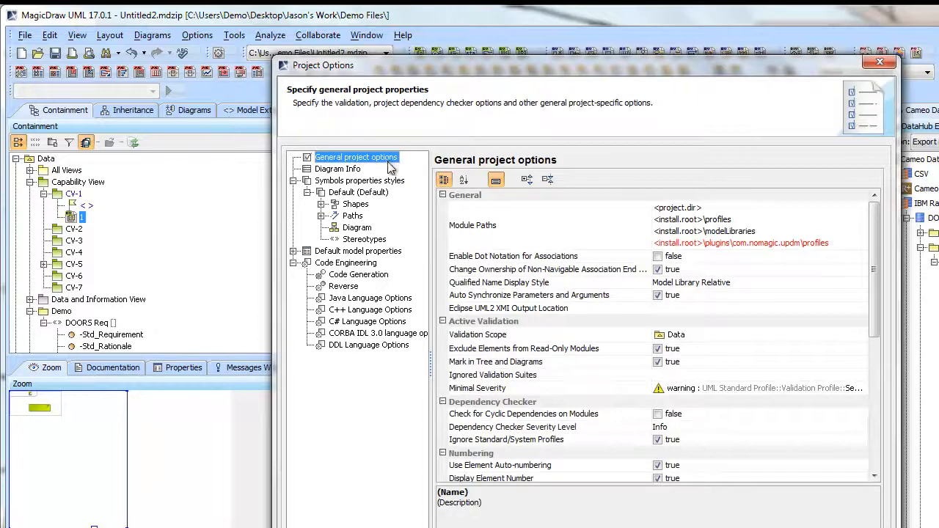
{"action": "scroll", "coordinate": [663, 273], "scroll_direction": "down", "scroll_amount": 5}
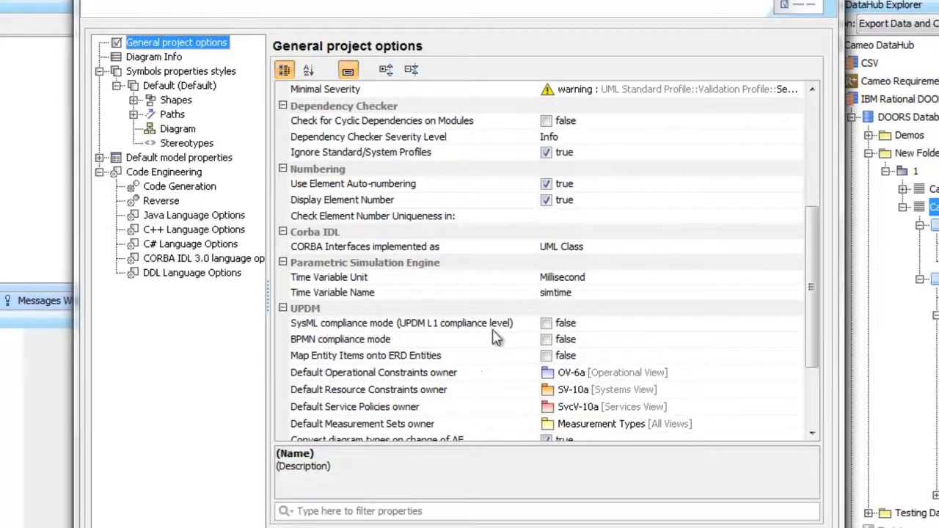
{"action": "left_click", "coordinate": [546, 323]}
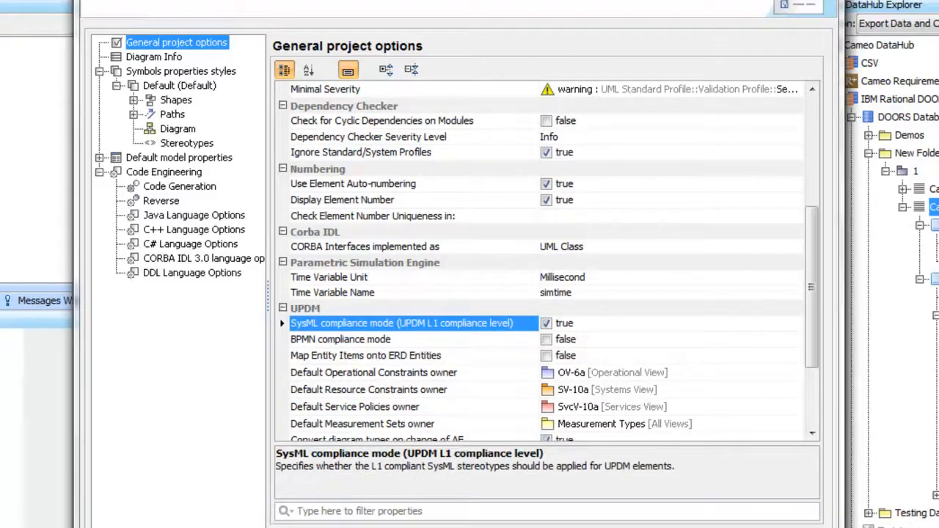
{"action": "left_click", "coordinate": [341, 346]}
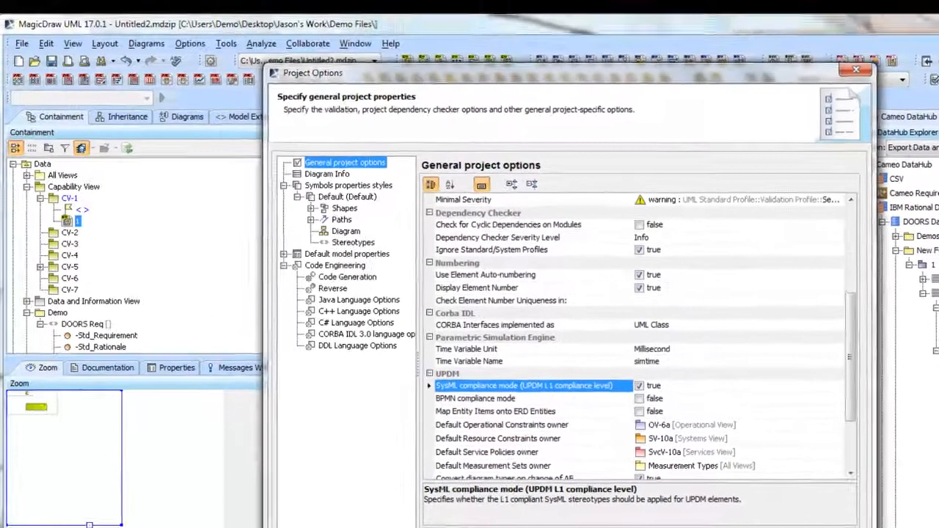
{"action": "left_click", "coordinate": [653, 525]}
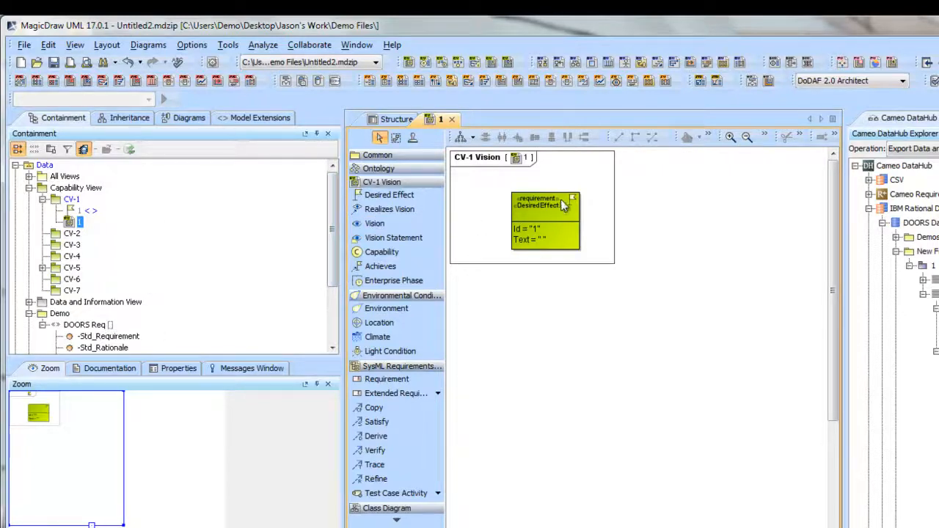
Apply the DOORS Req stereotype from the Demo package to the Desired Effect element, alongside its existing stereotypes
{"action": "left_click", "coordinate": [86, 325]}
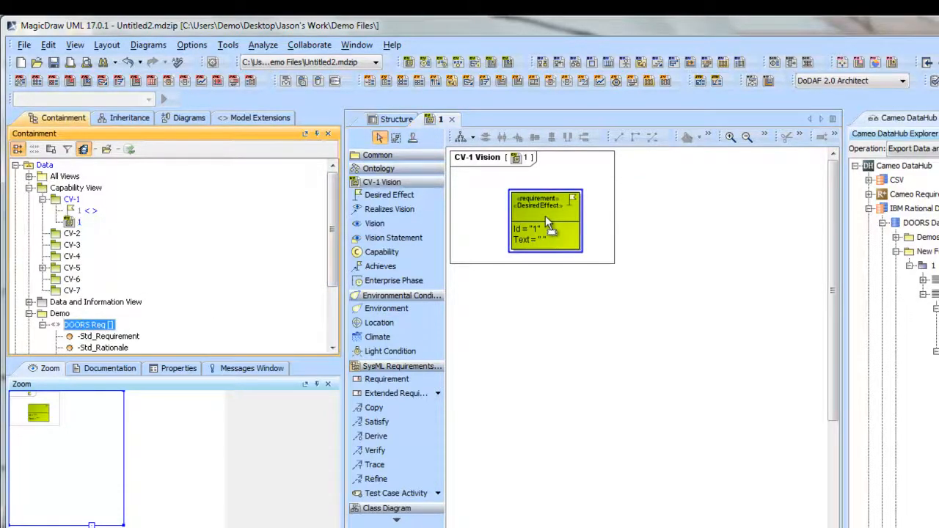
{"action": "mouse_move", "coordinate": [562, 215]}
{"action": "left_mouse_down"}
{"action": "mouse_move", "coordinate": [409, 241]}
{"action": "mouse_move", "coordinate": [440, 262]}
{"action": "mouse_move", "coordinate": [555, 219]}
{"action": "left_mouse_up"}
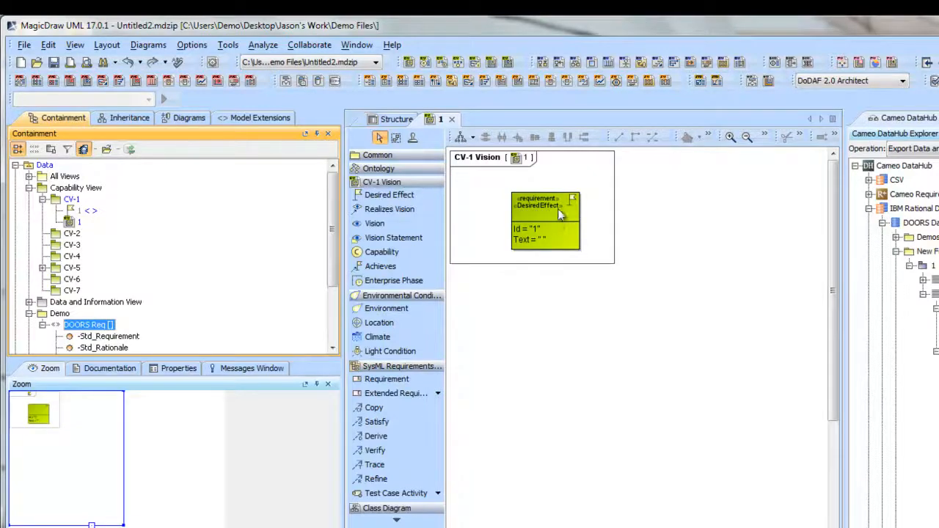
{"action": "double_click", "coordinate": [560, 199]}
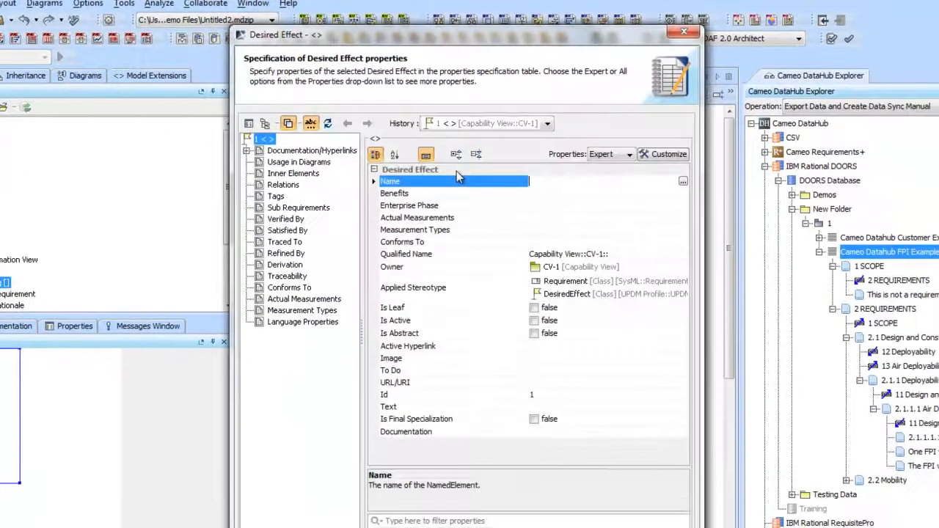
{"action": "left_click", "coordinate": [443, 271]}
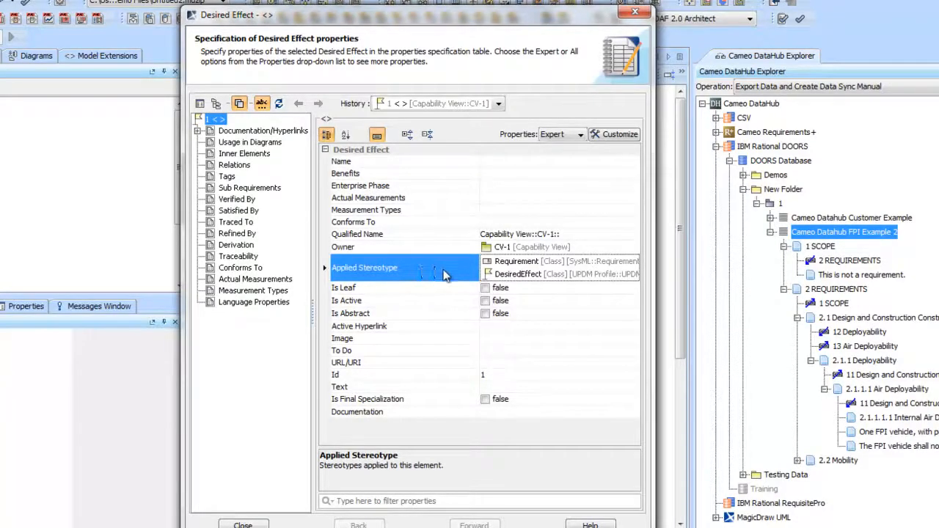
{"action": "left_click", "coordinate": [590, 269]}
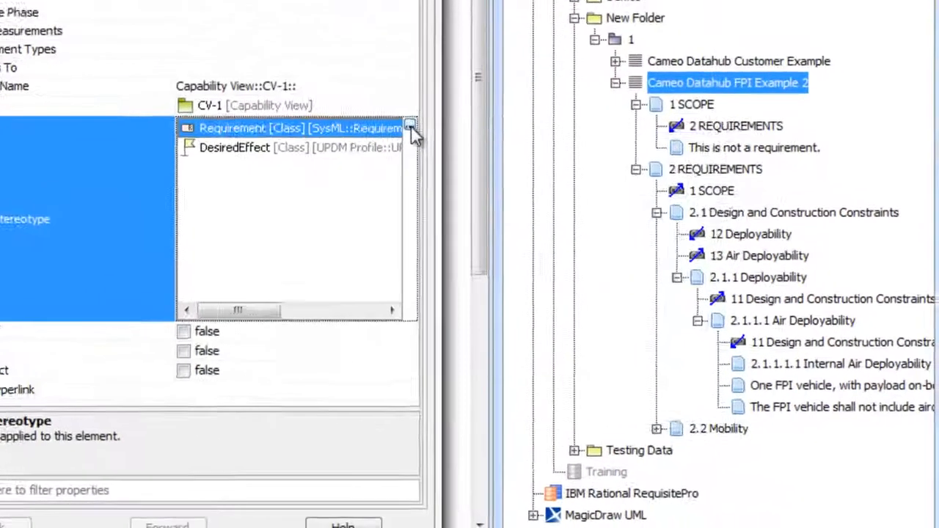
{"action": "left_click", "coordinate": [636, 263]}
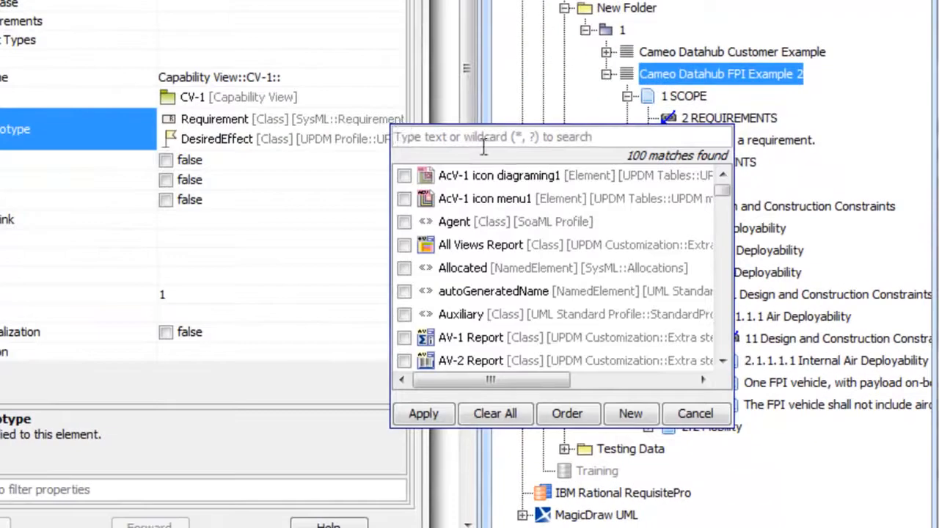
{"action": "type", "text": "Doo"}
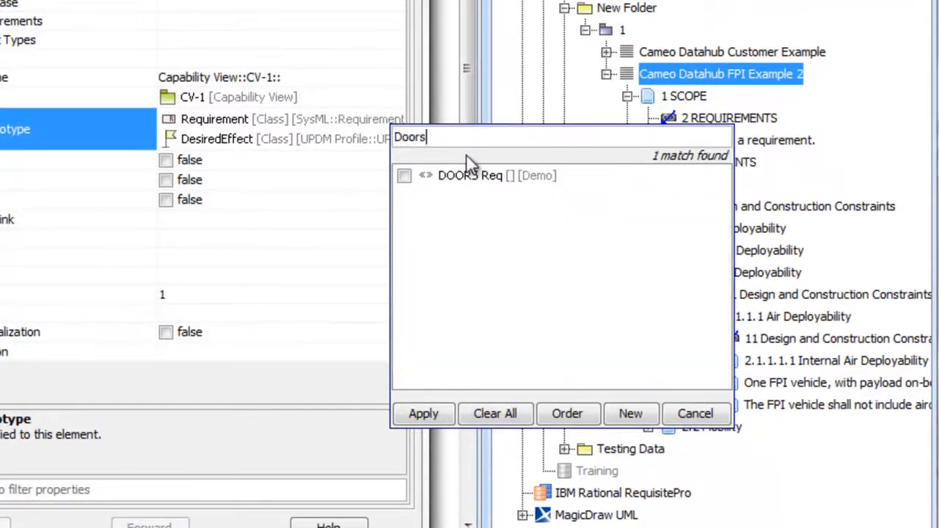
{"action": "type", "text": "rs"}
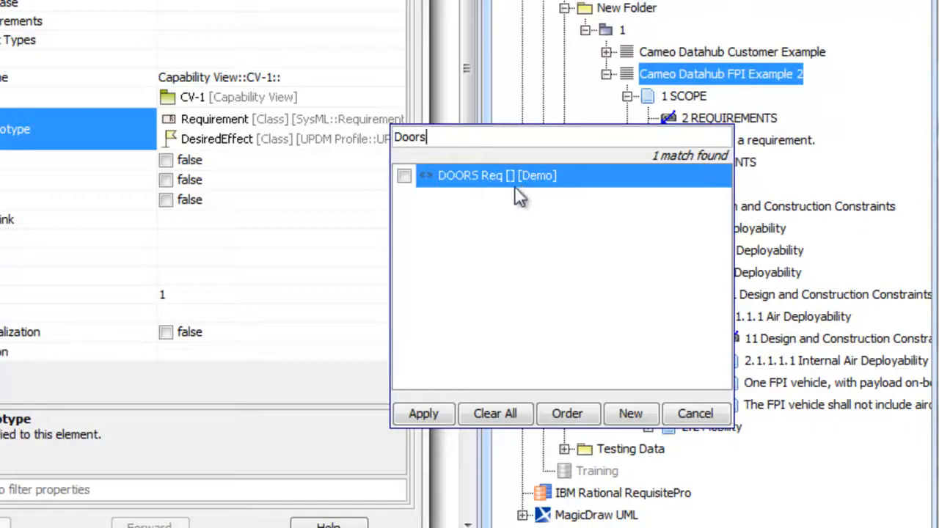
{"action": "left_click", "coordinate": [410, 176]}
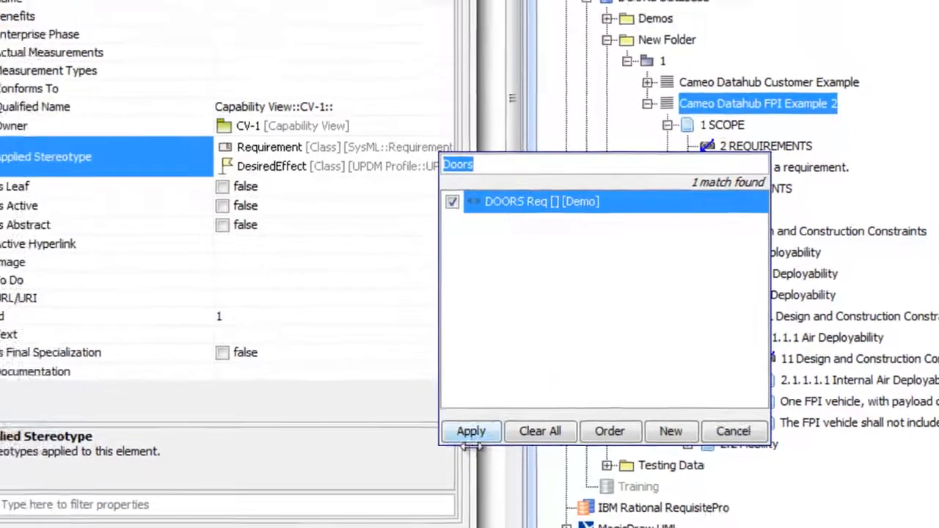
{"action": "left_click", "coordinate": [424, 413]}
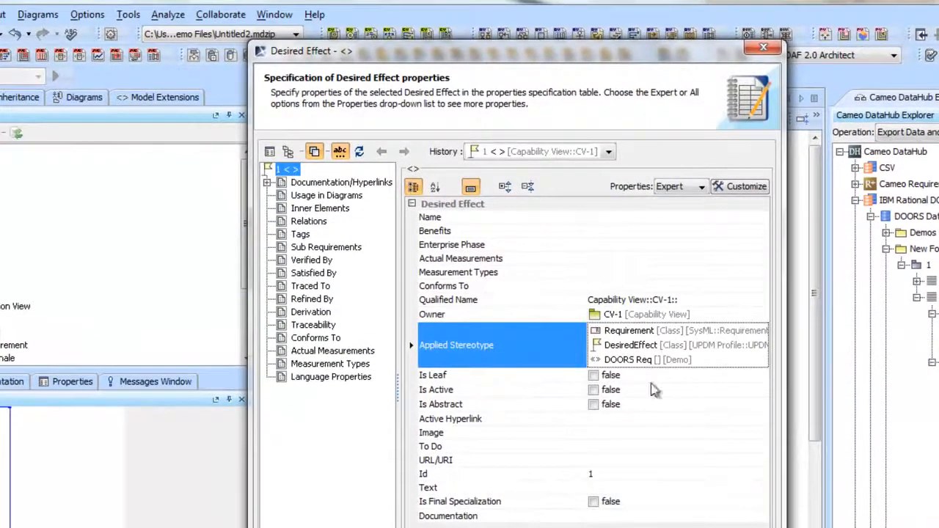
{"action": "left_click", "coordinate": [631, 526]}
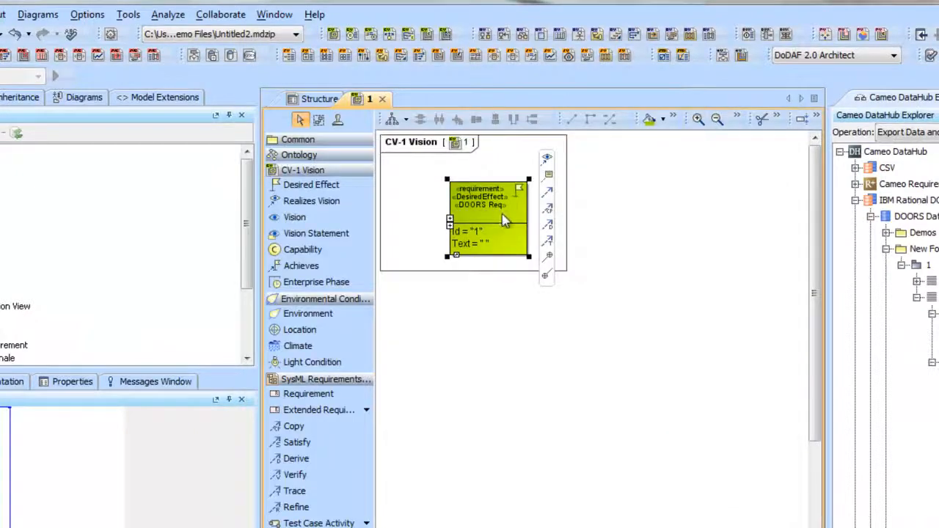
Move the Desired Effect element to the upper-left corner inside the CV-1 Vision frame
{"action": "left_click", "coordinate": [580, 167]}
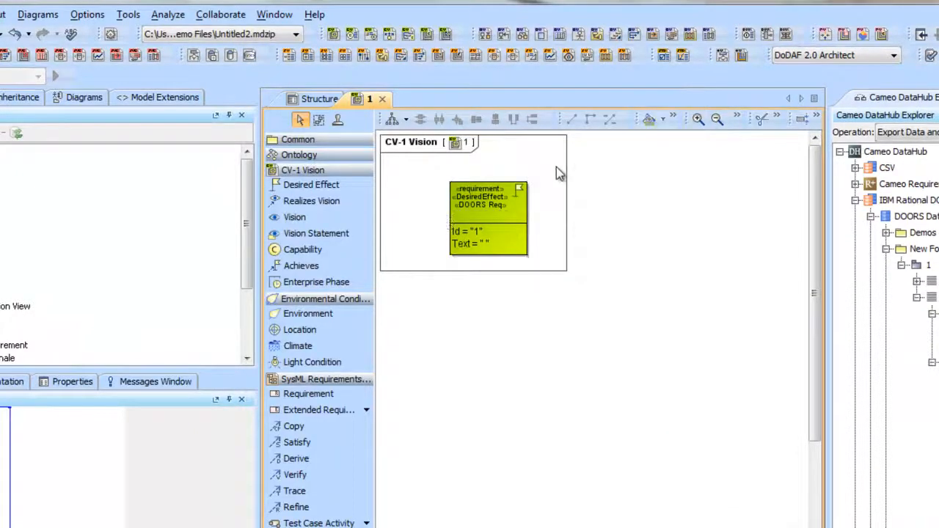
{"action": "left_click_drag", "start_coordinate": [512, 195], "coordinate": [456, 178]}
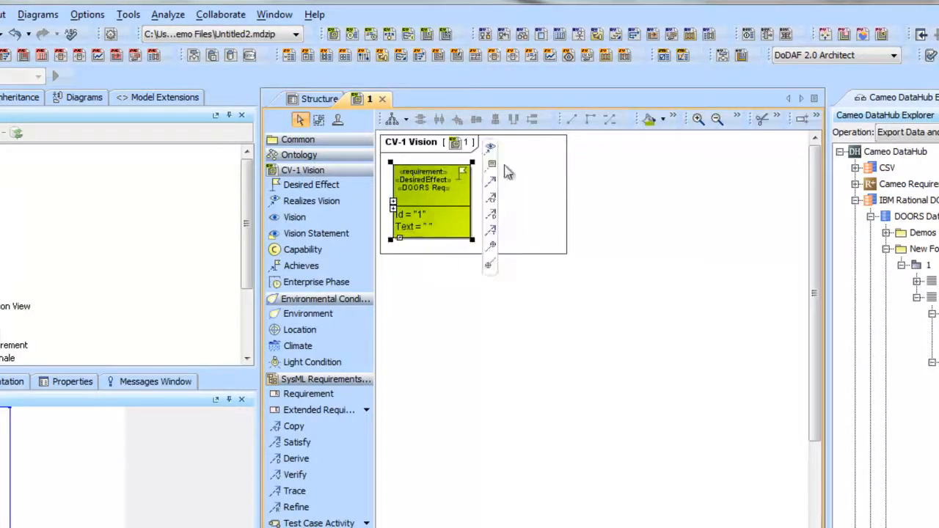
{"action": "left_click", "coordinate": [538, 191]}
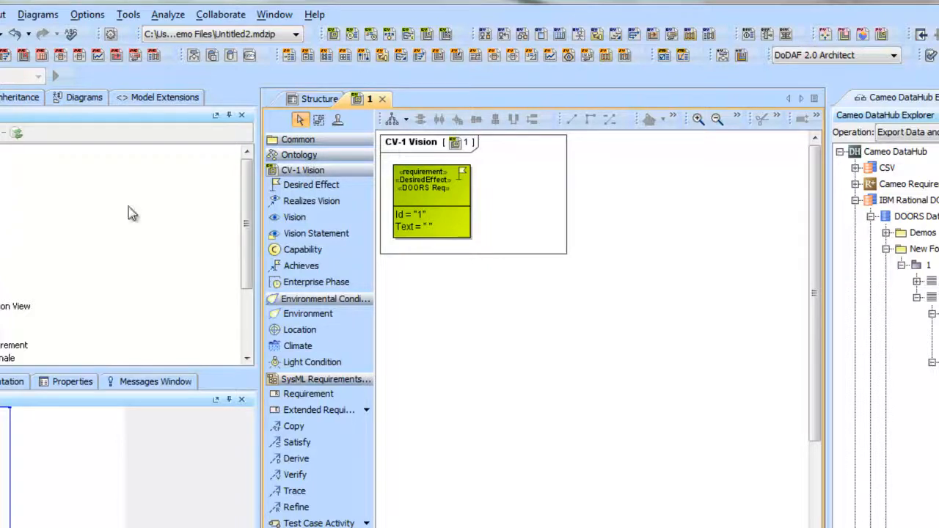
{"action": "left_click", "coordinate": [448, 179]}
{"action": "left_click", "coordinate": [568, 213]}
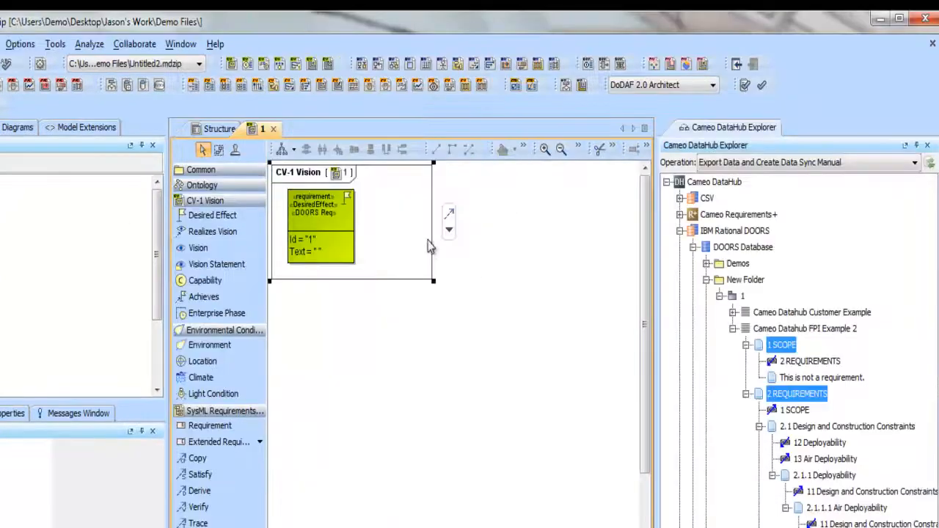
{"action": "left_click", "coordinate": [715, 266]}
{"action": "left_click_drag", "start_coordinate": [783, 346], "coordinate": [332, 211]}
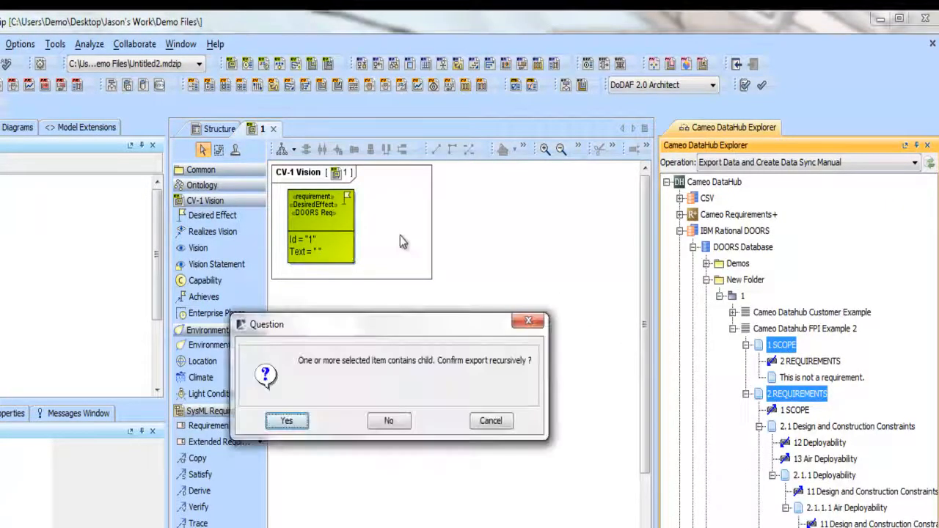
{"action": "left_click", "coordinate": [488, 361]}
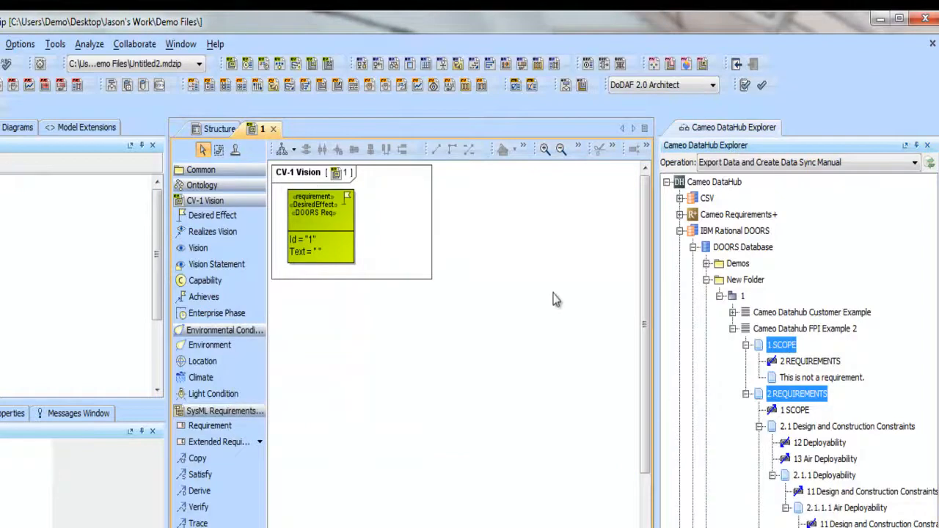
{"action": "left_click", "coordinate": [784, 348]}
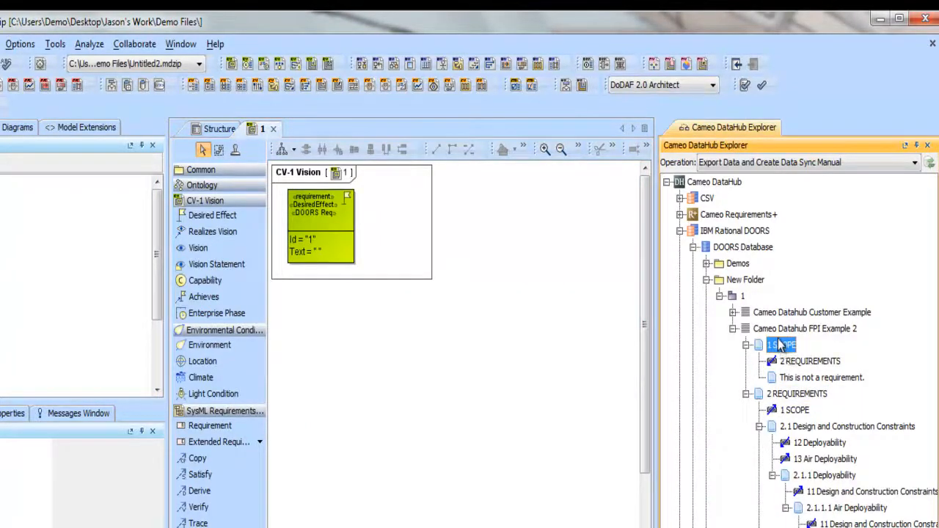
{"action": "left_click", "coordinate": [796, 395], "text": "ctrl"}
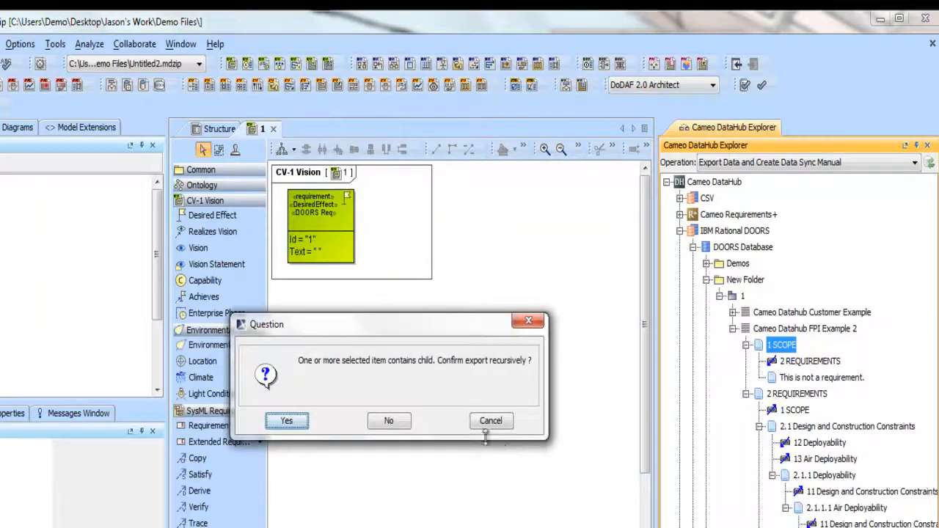
{"action": "left_click", "coordinate": [510, 424]}
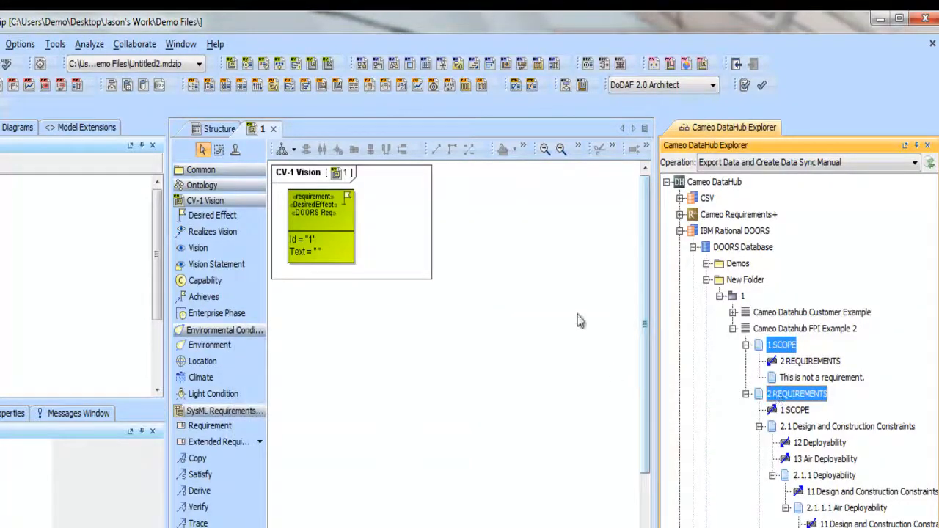
Export the DOORS items 1 SCOPE and 2 REQUIREMENTS to the CV-1 Vision diagram with data sync, declining recursive export of their children
{"action": "left_click", "coordinate": [792, 348], "text": "ctrl"}
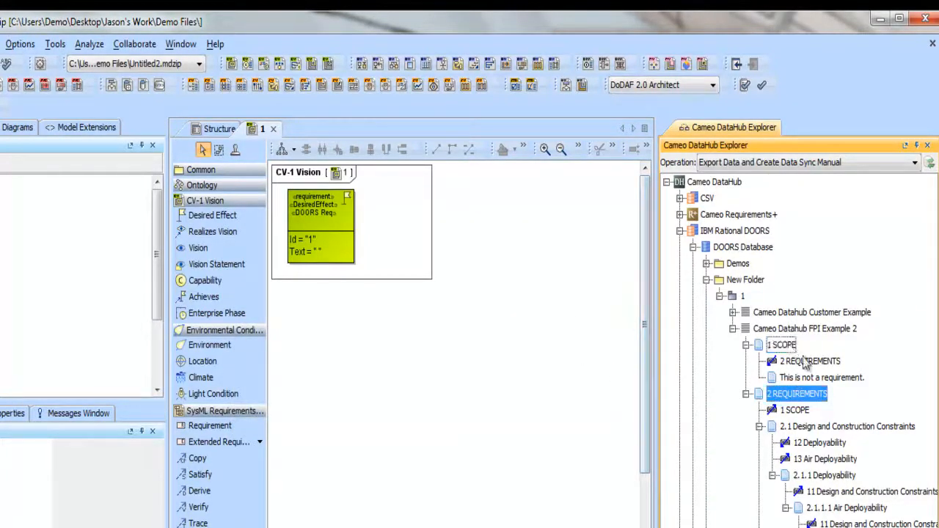
{"action": "left_click", "coordinate": [800, 362]}
{"action": "left_click", "coordinate": [779, 348], "text": "ctrl"}
{"action": "left_click", "coordinate": [793, 367], "text": "ctrl"}
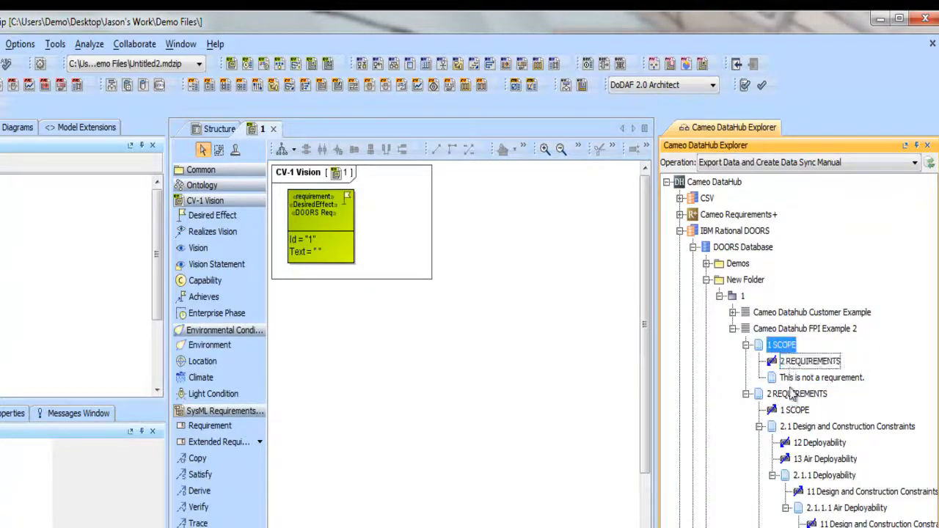
{"action": "left_click", "coordinate": [794, 394], "text": "ctrl"}
{"action": "left_click_drag", "start_coordinate": [784, 351], "coordinate": [352, 226]}
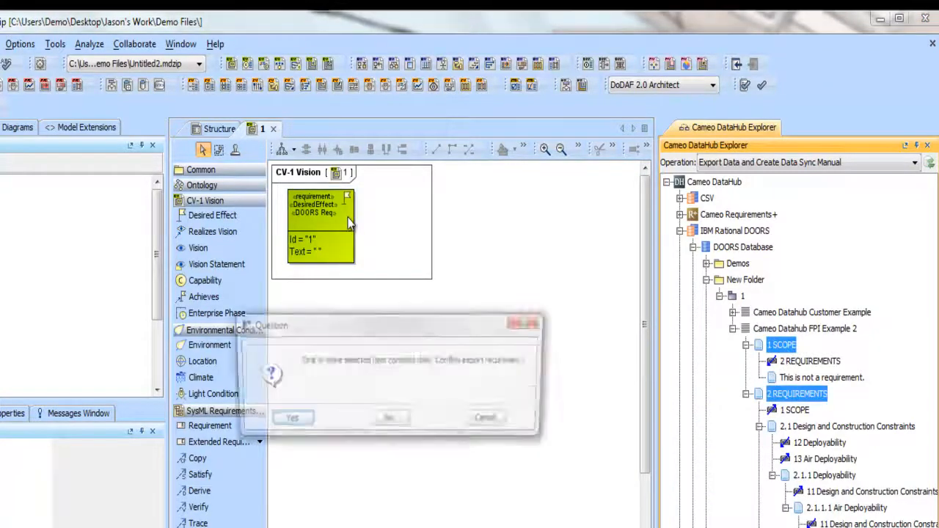
{"action": "left_click", "coordinate": [389, 421]}
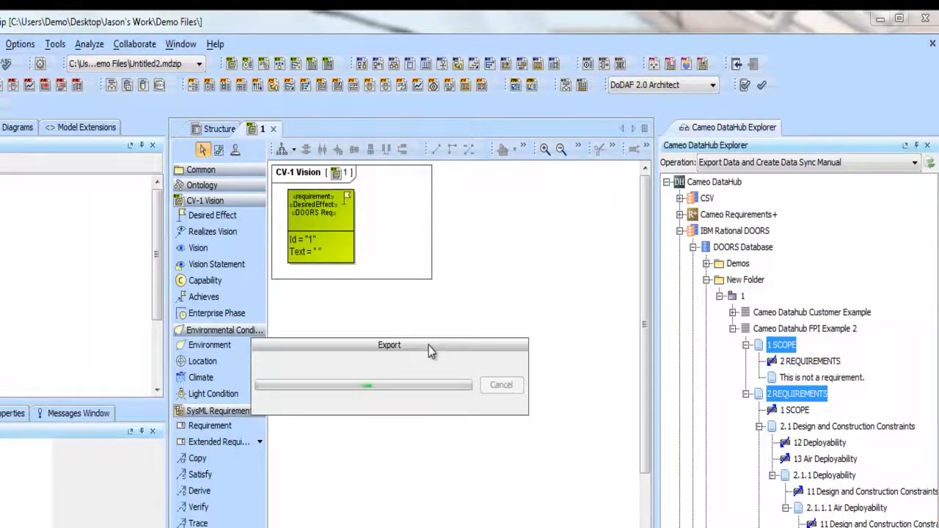
Choose the second Requirement entry as the target type for the source item 1 SCOPE
{"action": "scroll", "coordinate": [418, 284], "scroll_direction": "down", "scroll_amount": 10}
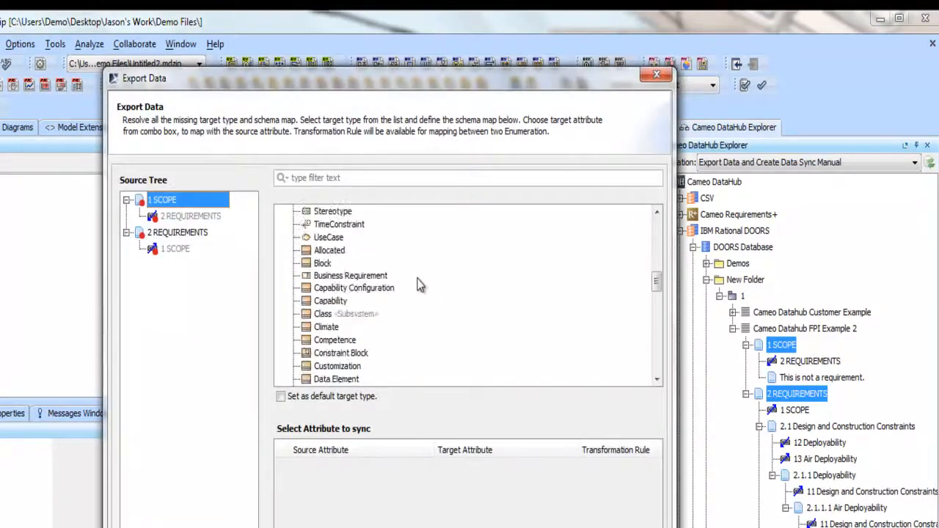
{"action": "scroll", "coordinate": [418, 284], "scroll_direction": "down", "scroll_amount": 7}
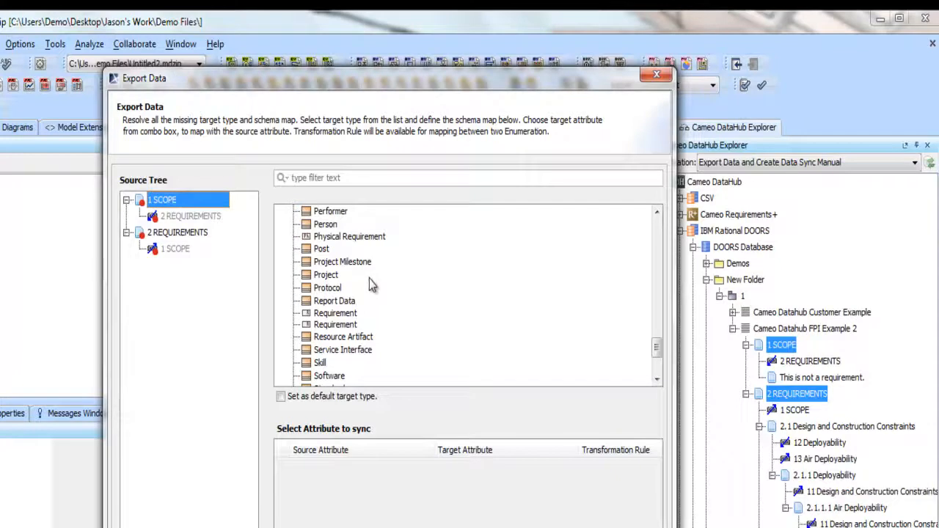
{"action": "left_click", "coordinate": [336, 325]}
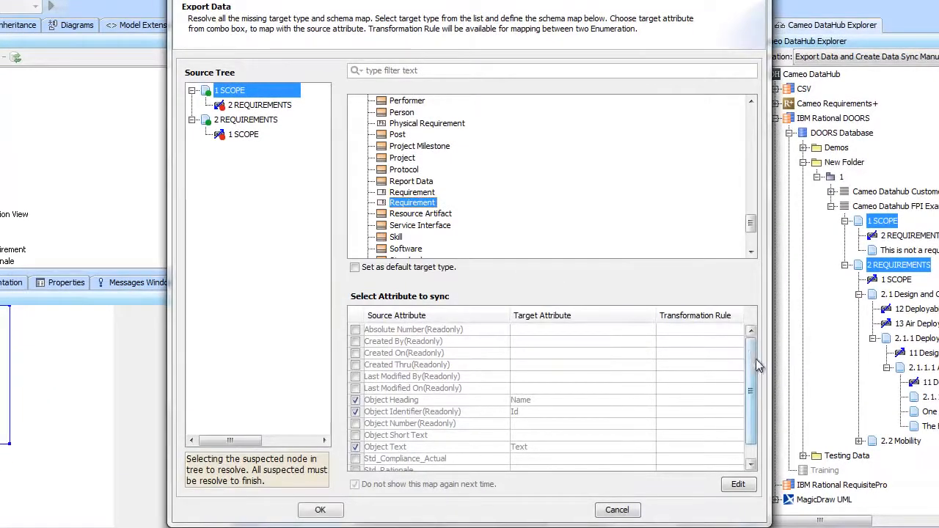
Unlock the existing schema map for editing and map Std_Compliance_Actual to the target attribute Std_Compliance_Actual
{"action": "scroll", "coordinate": [751, 367], "scroll_direction": "down", "scroll_amount": 2}
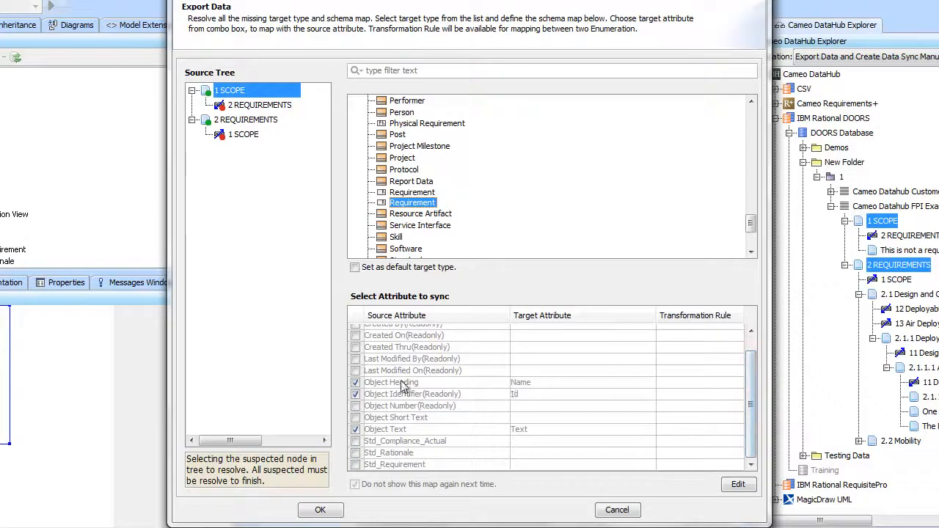
{"action": "left_click", "coordinate": [741, 486]}
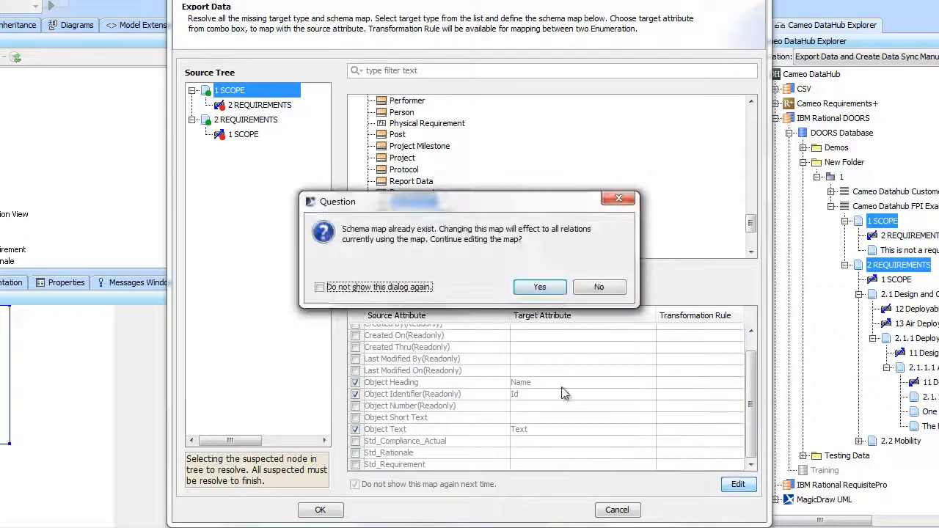
{"action": "left_click", "coordinate": [563, 294]}
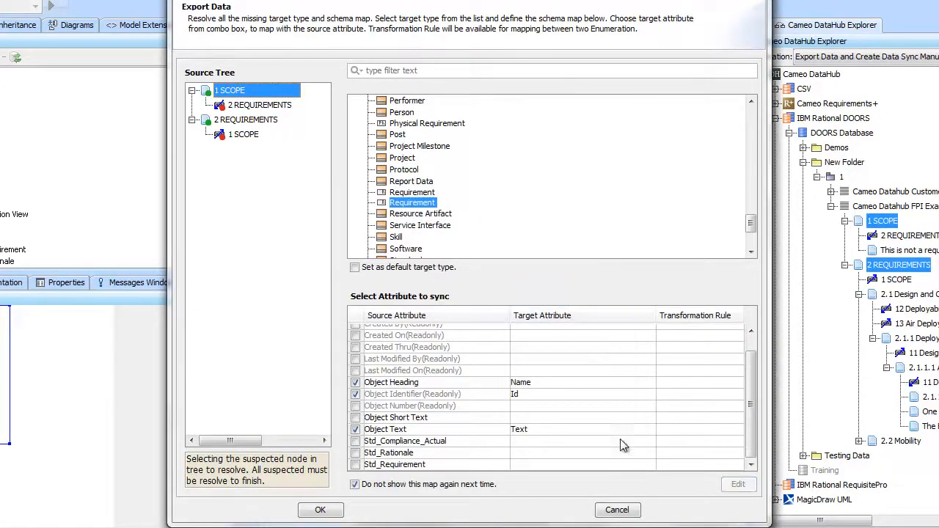
{"action": "left_click", "coordinate": [646, 444]}
{"action": "left_click_drag", "start_coordinate": [653, 476], "coordinate": [654, 511]}
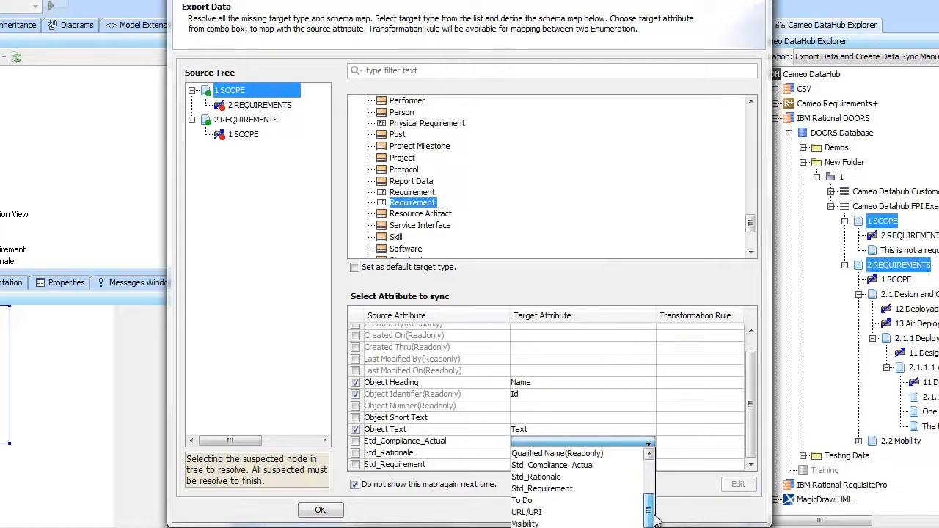
{"action": "left_click", "coordinate": [572, 468]}
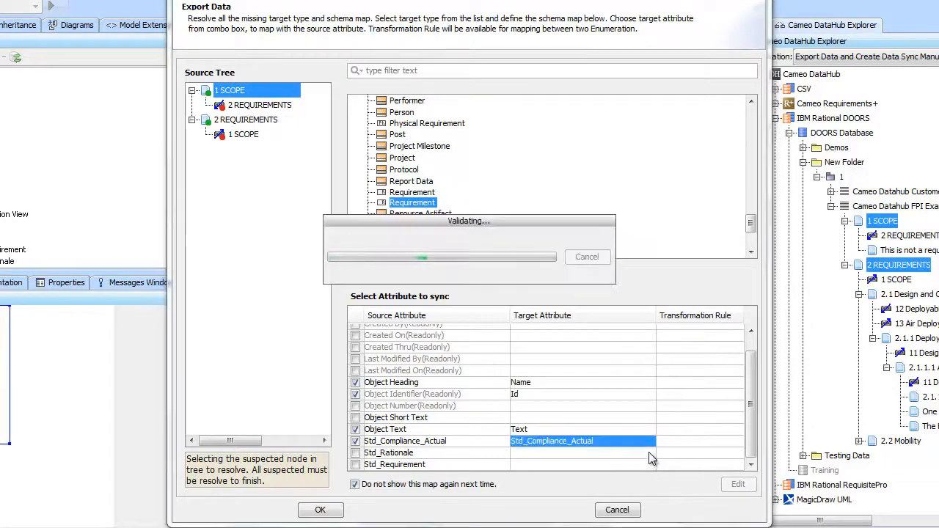
Map the source attributes Std_Rationale and Std_Requirement to the target attributes of the same names
{"action": "left_click", "coordinate": [648, 452]}
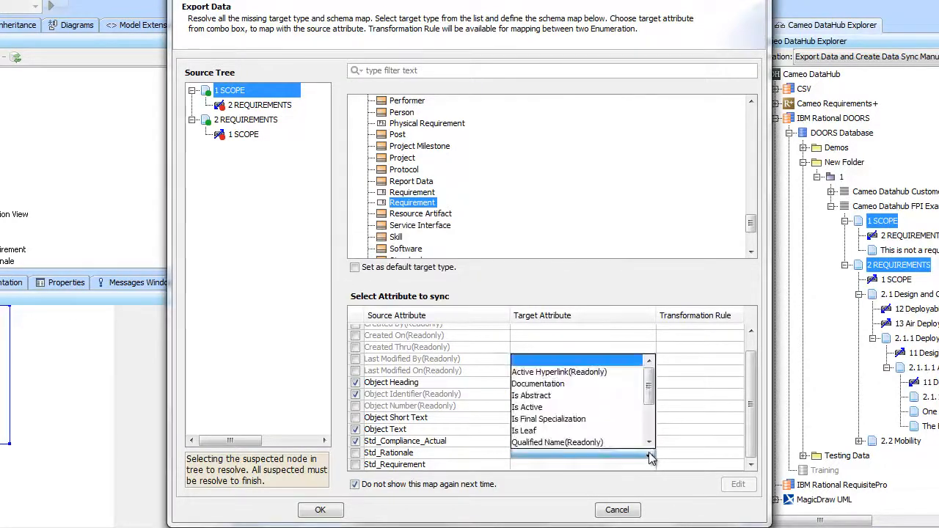
{"action": "scroll", "coordinate": [654, 435], "scroll_direction": "down", "scroll_amount": 3}
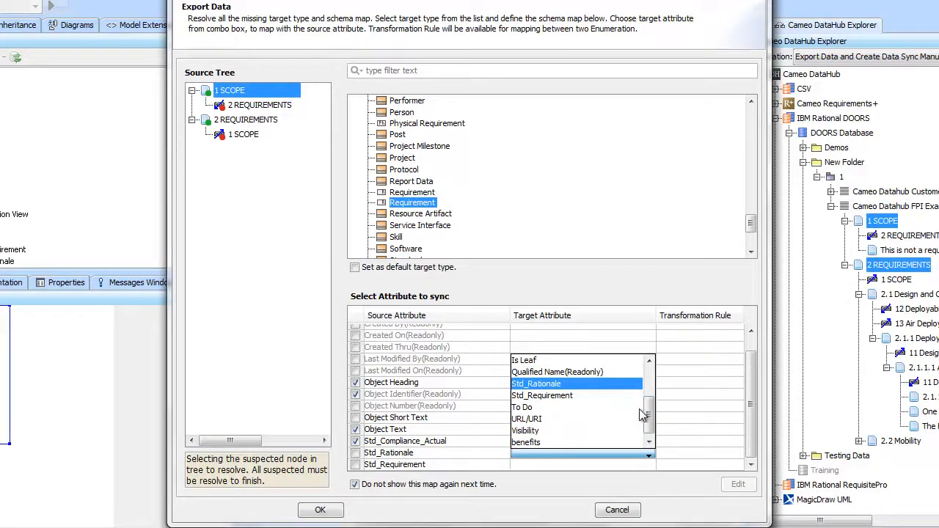
{"action": "key", "text": "Return"}
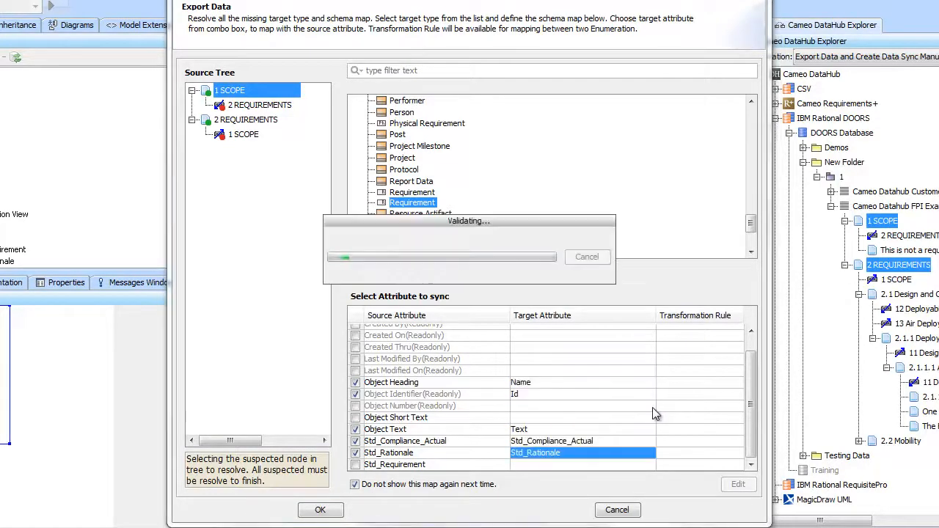
{"action": "left_click", "coordinate": [650, 465]}
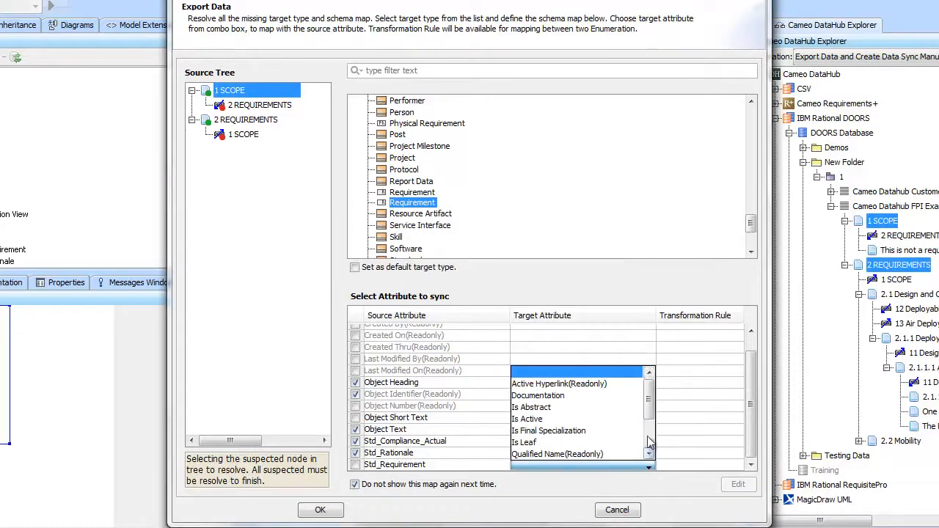
{"action": "left_click", "coordinate": [650, 453]}
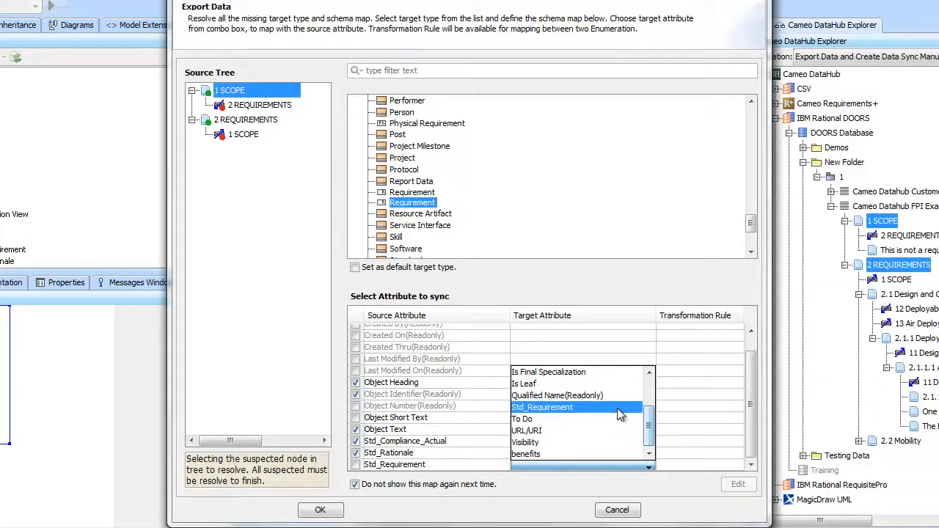
{"action": "left_click", "coordinate": [618, 408]}
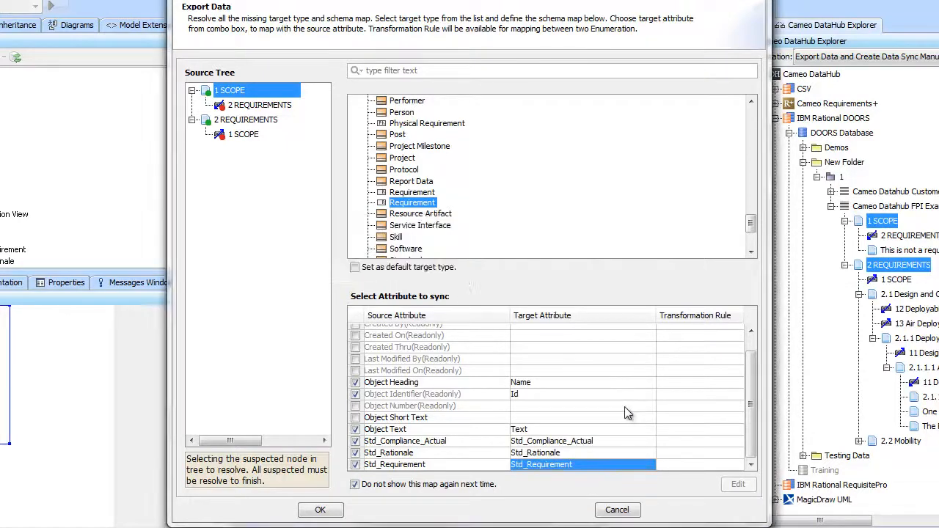
Map the source attribute Object Text to the target attribute Documentation
{"action": "left_click", "coordinate": [652, 431]}
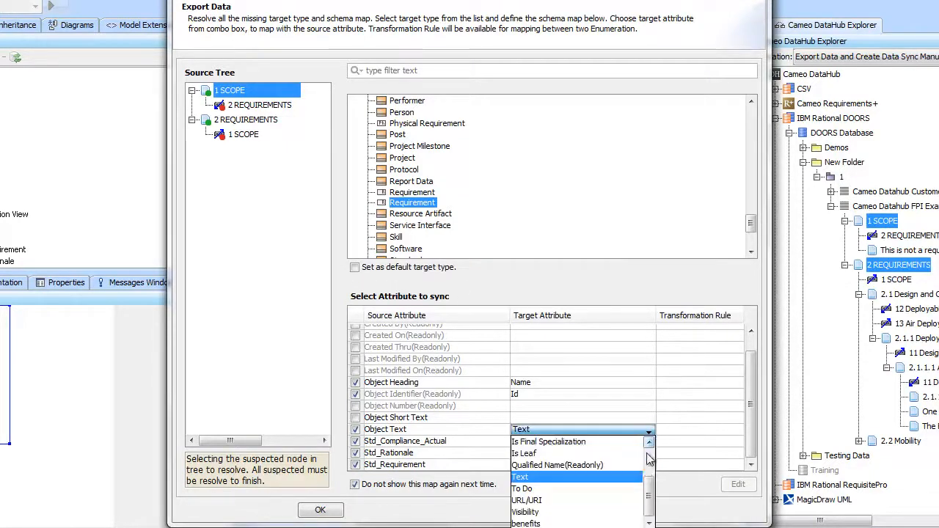
{"action": "left_click_drag", "start_coordinate": [653, 485], "coordinate": [652, 460]}
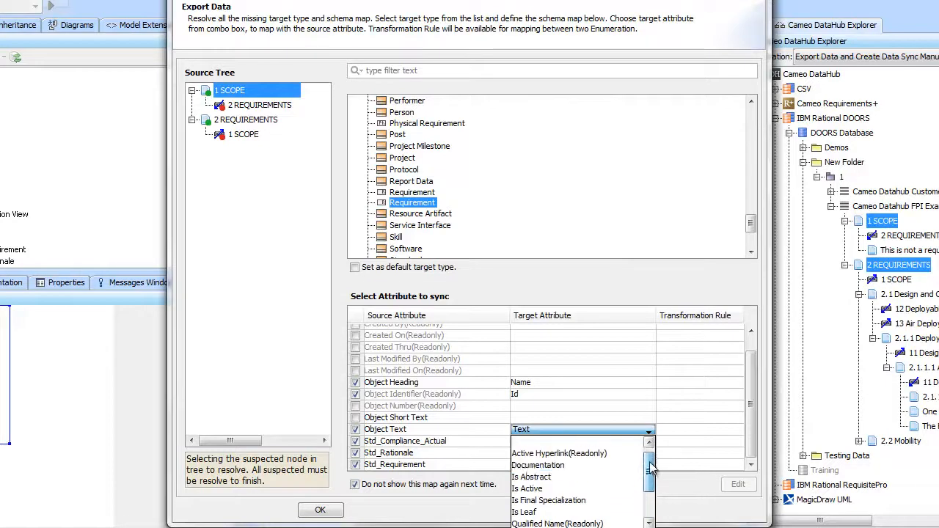
{"action": "left_click", "coordinate": [609, 462]}
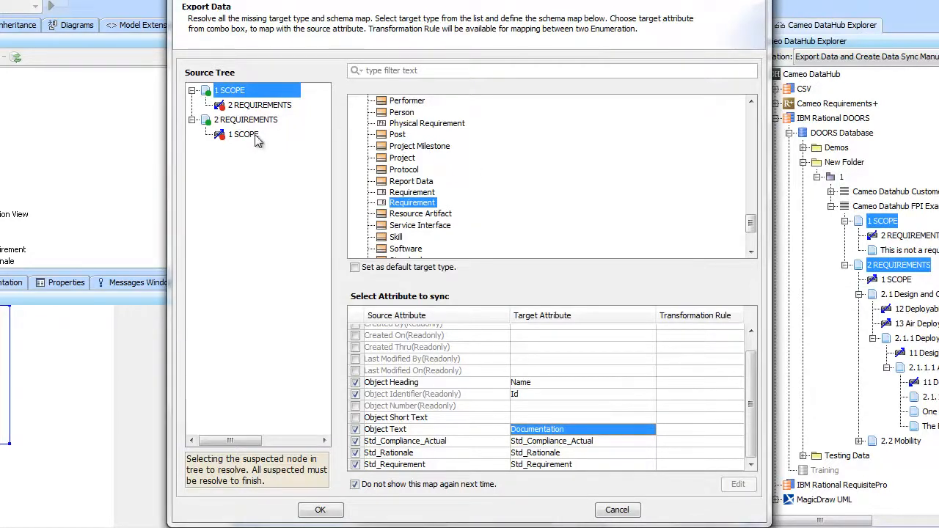
Set the 2 REQUIREMENTS link under 1 SCOPE to the Trace target type, then run the export and dismiss its summary
{"action": "left_click", "coordinate": [260, 107]}
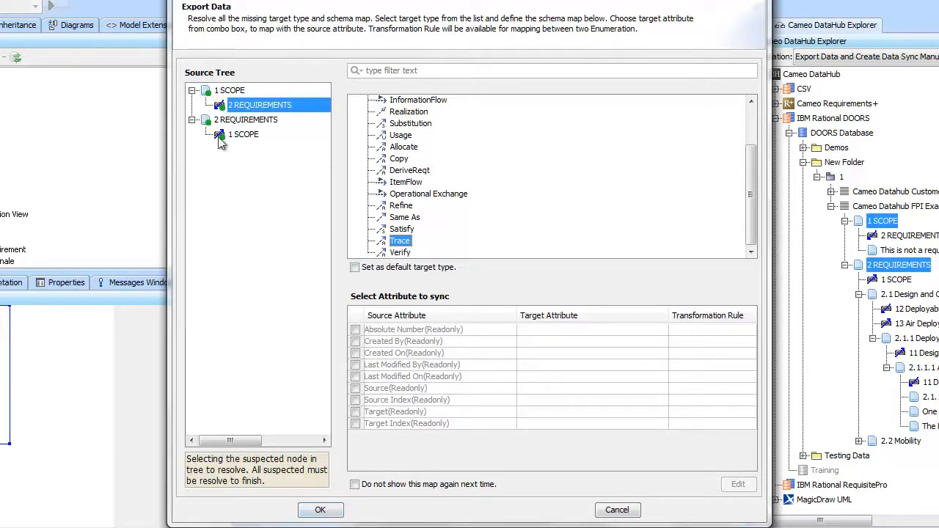
{"action": "left_click", "coordinate": [332, 512]}
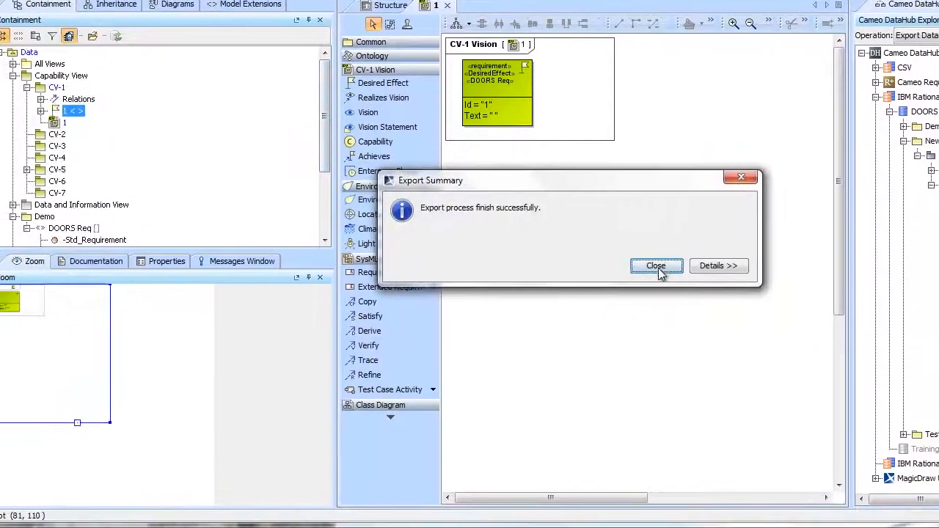
{"action": "left_click", "coordinate": [654, 270]}
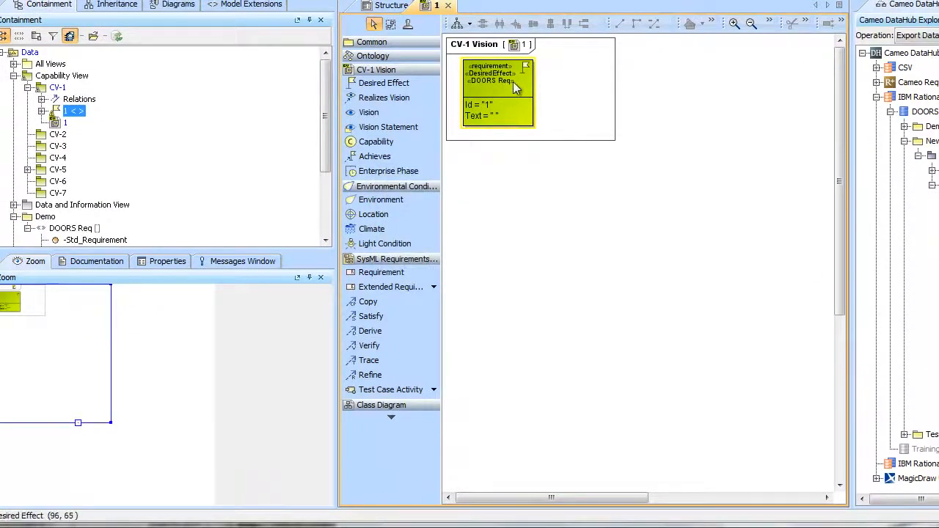
Place the exported SCOPE and REQUIREMENTS elements on the CV-1 Vision diagram, with REQUIREMENTS below SCOPE
{"action": "left_click", "coordinate": [42, 112]}
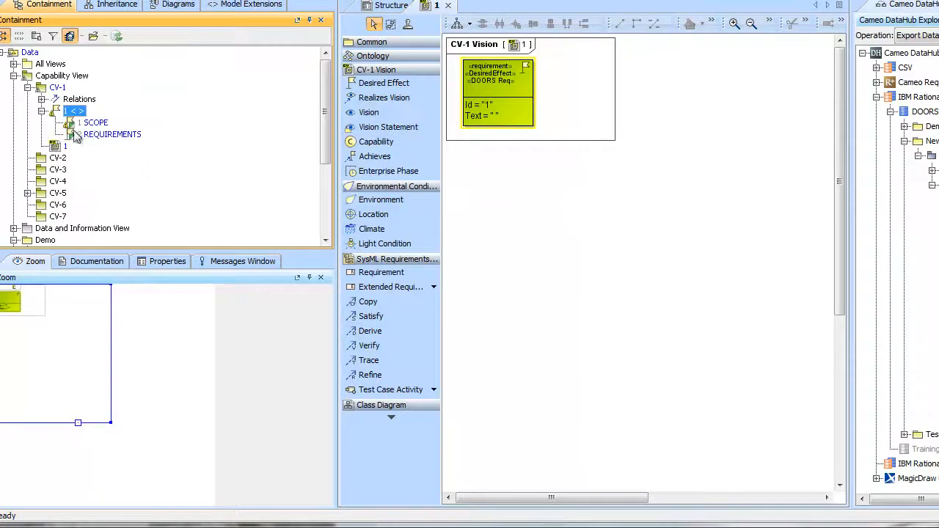
{"action": "left_click_drag", "start_coordinate": [94, 123], "coordinate": [565, 124]}
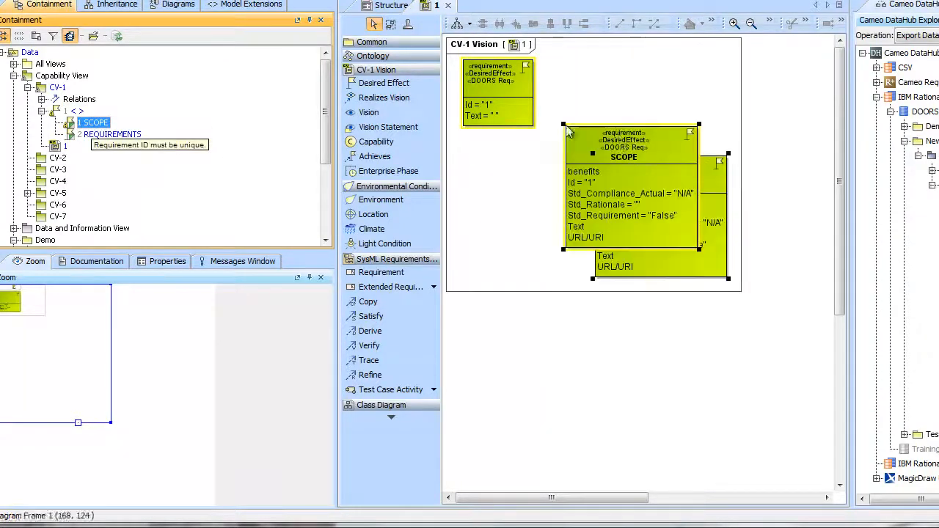
{"action": "left_click_drag", "start_coordinate": [653, 136], "coordinate": [632, 69]}
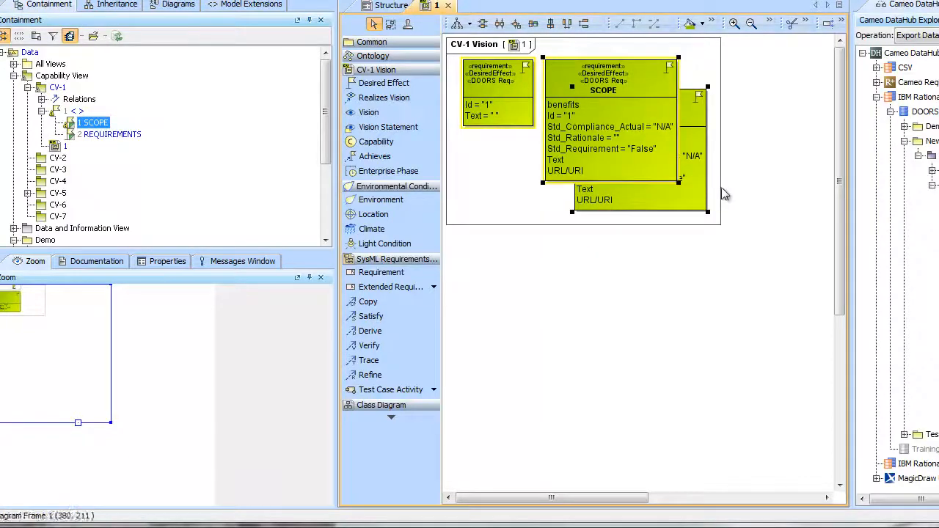
{"action": "left_click_drag", "start_coordinate": [690, 100], "coordinate": [635, 234]}
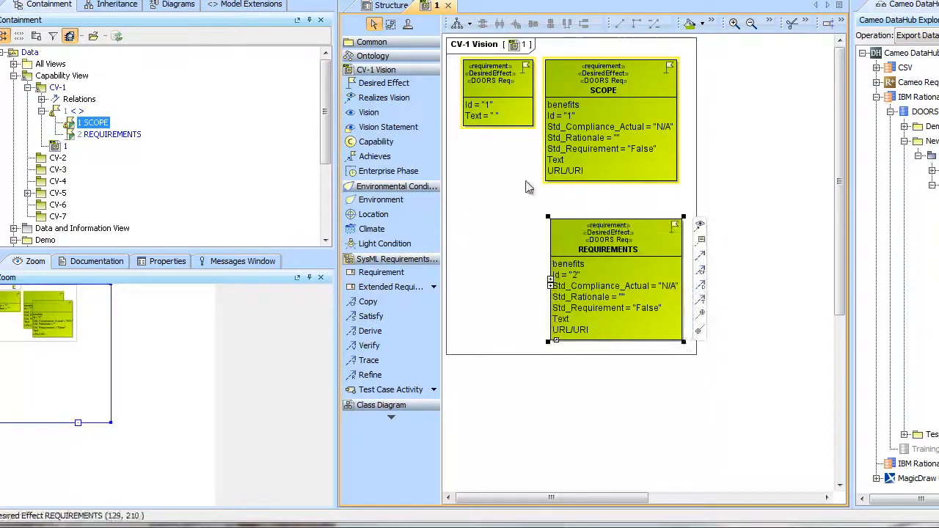
Delete the unnamed Desired Effect from the diagram and model, moving SCOPE and REQUIREMENTS directly into the CV-1 package
{"action": "left_click", "coordinate": [516, 70]}
{"action": "key", "text": "Delete"}
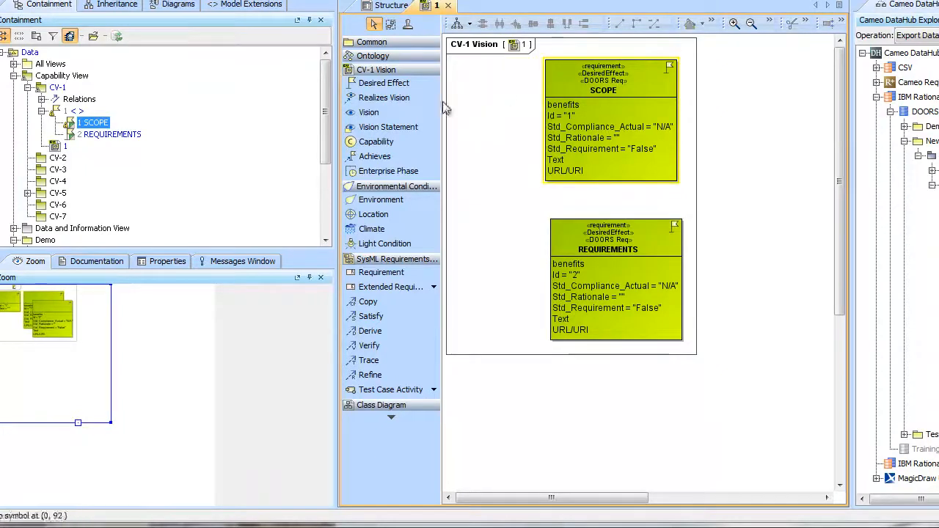
{"action": "left_click", "coordinate": [77, 112]}
{"action": "left_click", "coordinate": [86, 123]}
{"action": "left_click", "coordinate": [87, 132], "text": "ctrl"}
{"action": "left_click_drag", "start_coordinate": [80, 120], "coordinate": [57, 86]}
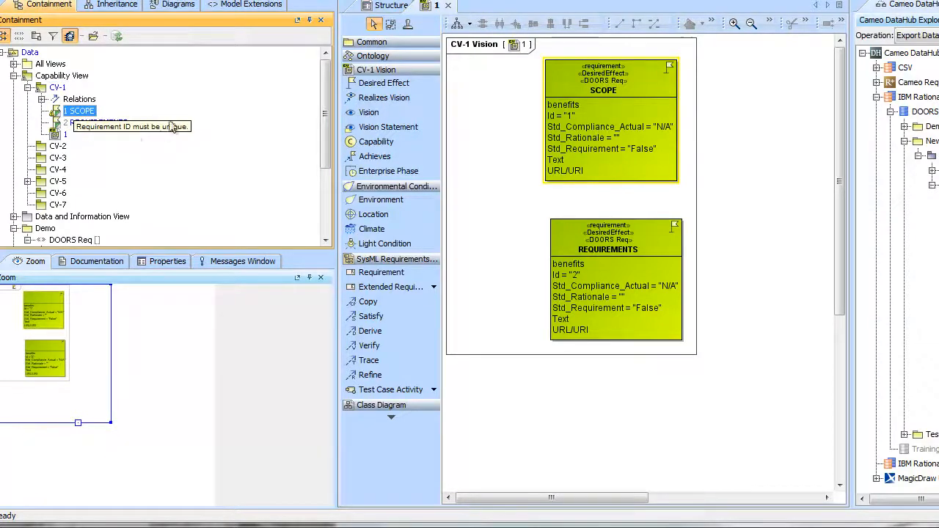
Display the relationship paths of the SCOPE element on the CV-1 Vision diagram
{"action": "right_click", "coordinate": [656, 81]}
{"action": "left_click", "coordinate": [627, 56]}
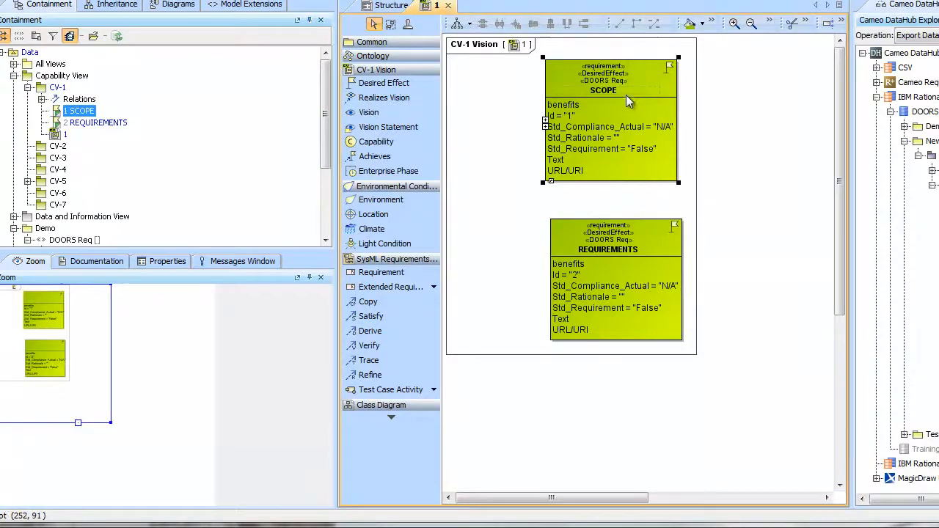
{"action": "left_click", "coordinate": [499, 128]}
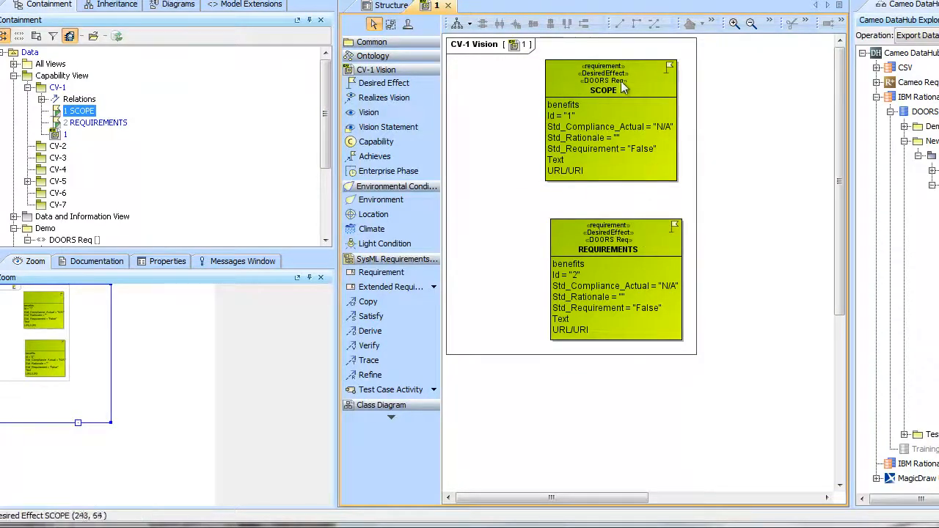
{"action": "left_click", "coordinate": [641, 71]}
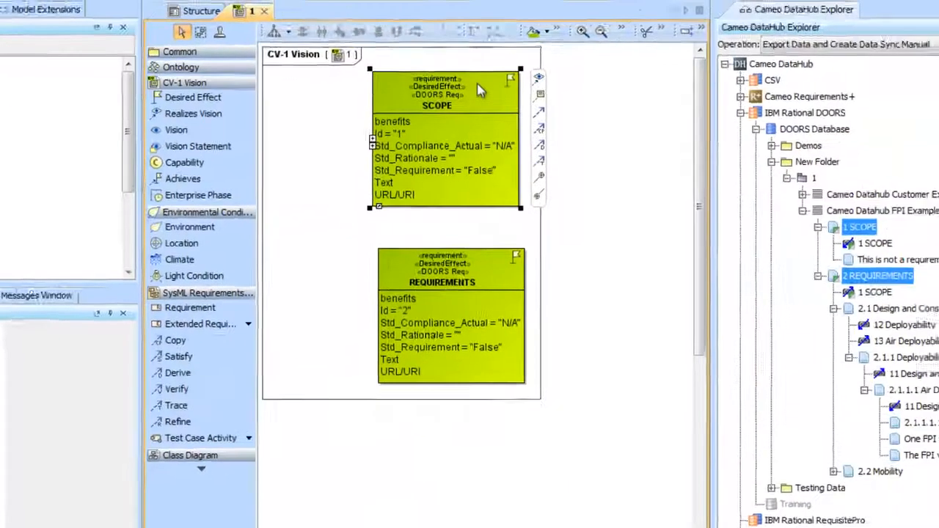
{"action": "right_click", "coordinate": [478, 89]}
{"action": "mouse_move", "coordinate": [582, 205]}
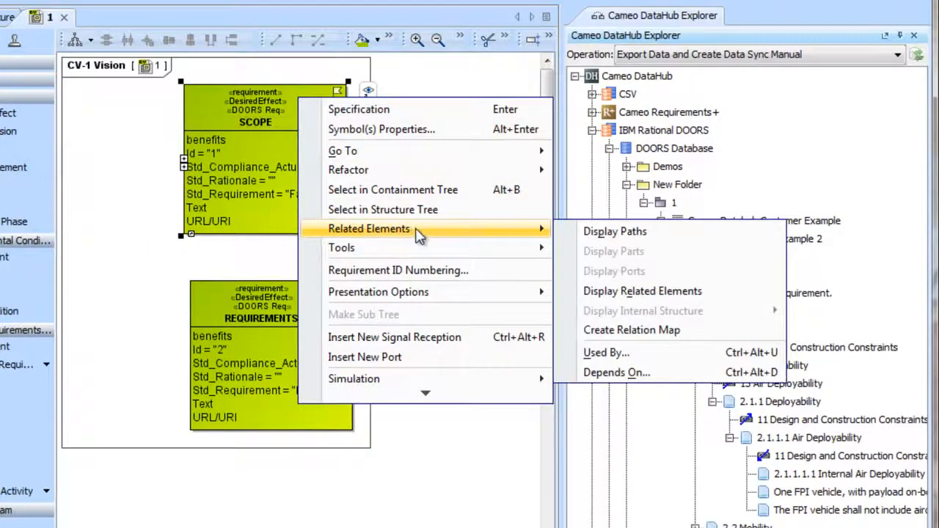
{"action": "left_click", "coordinate": [618, 233]}
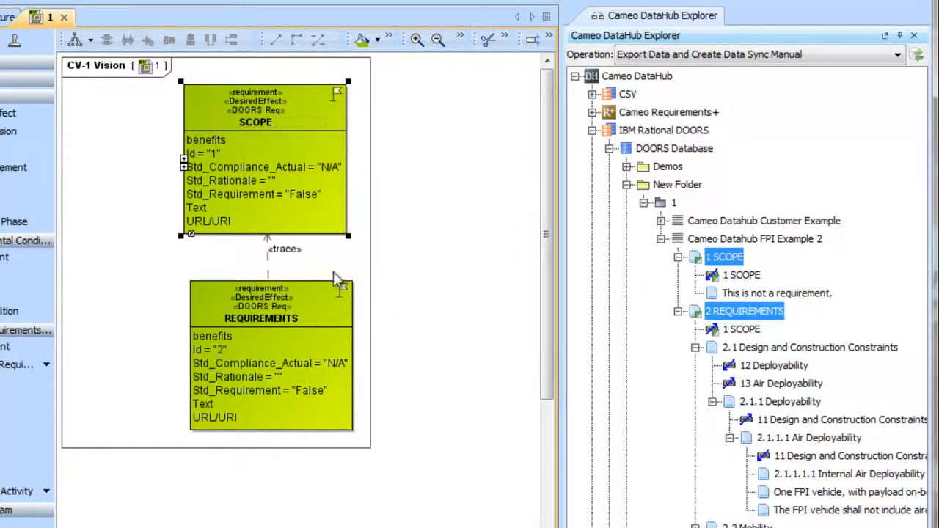
Show the documentation of the SCOPE element to check the exported object text
{"action": "mouse_move", "coordinate": [283, 218]}
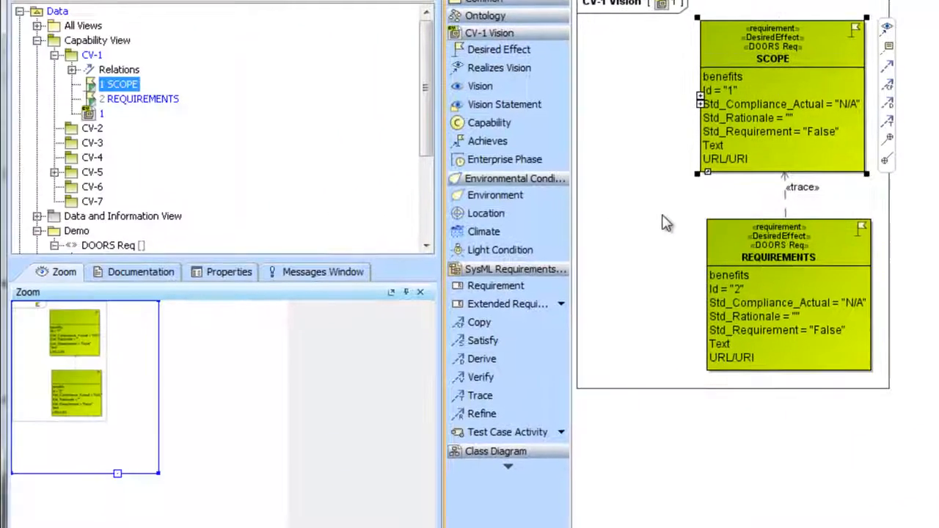
{"action": "left_click", "coordinate": [665, 223]}
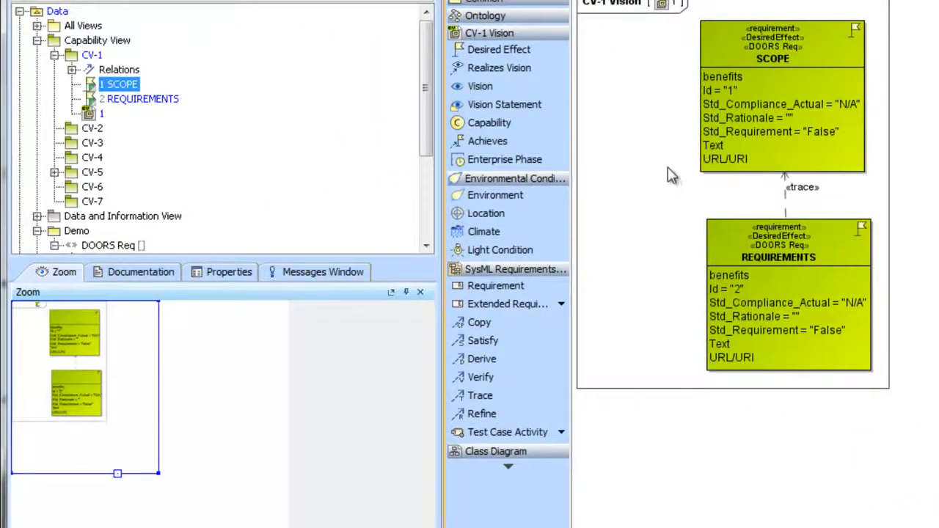
{"action": "left_click", "coordinate": [827, 49]}
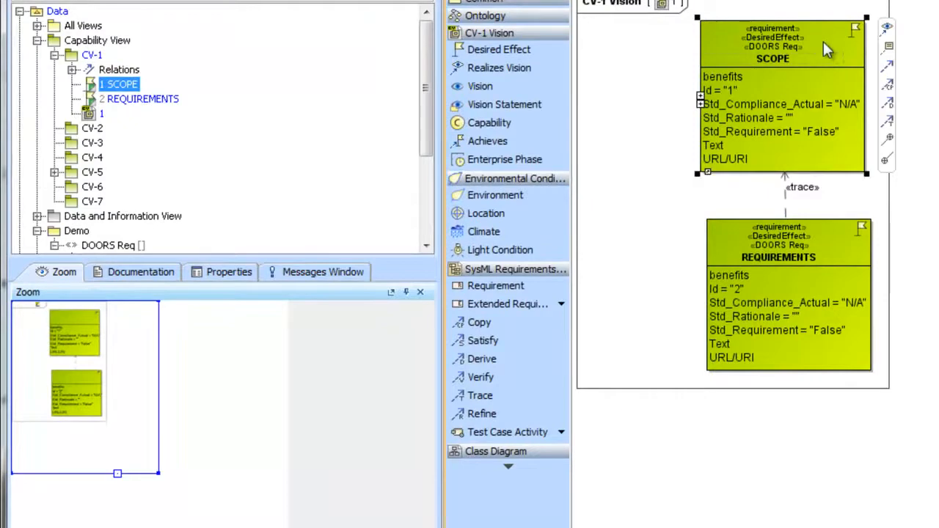
{"action": "left_click", "coordinate": [144, 272]}
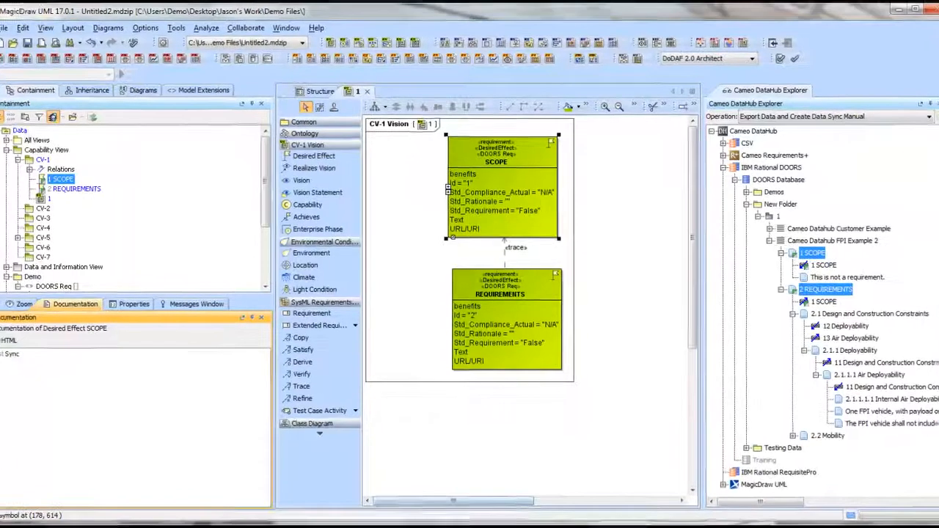
Switch to the Cameo Datahub FPI Example 2 module in DOORS and compare its text and Std_ attributes with SCOPE and REQUIREMENTS in MagicDraw
{"action": "mouse_move", "coordinate": [413, 527]}
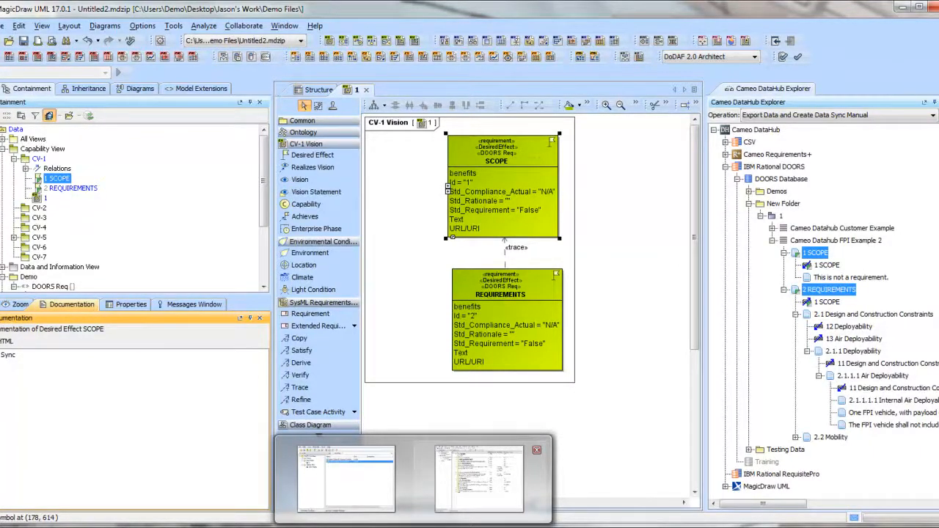
{"action": "left_click", "coordinate": [479, 477]}
{"action": "left_click_drag", "start_coordinate": [308, 211], "coordinate": [609, 257]}
{"action": "mouse_move", "coordinate": [526, 170]}
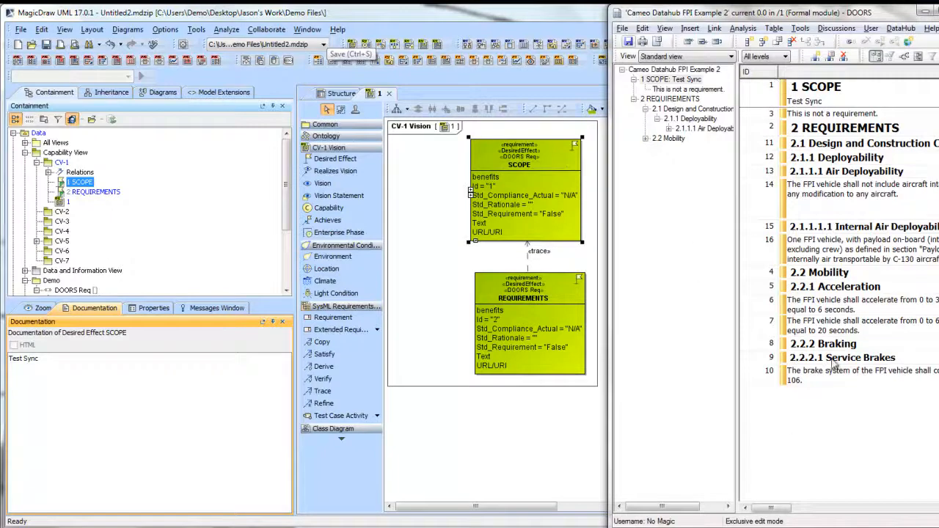
{"action": "left_click_drag", "start_coordinate": [790, 504], "coordinate": [857, 519]}
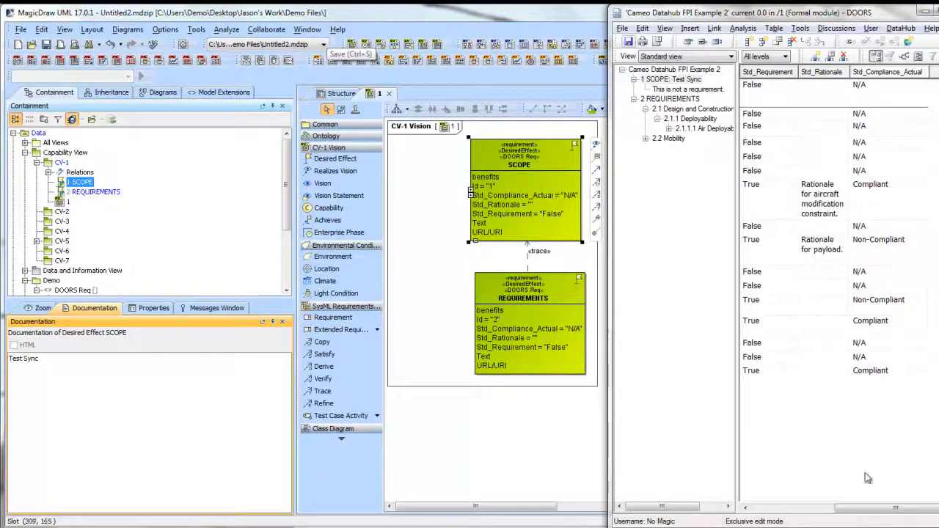
{"action": "left_click_drag", "start_coordinate": [884, 507], "coordinate": [763, 501]}
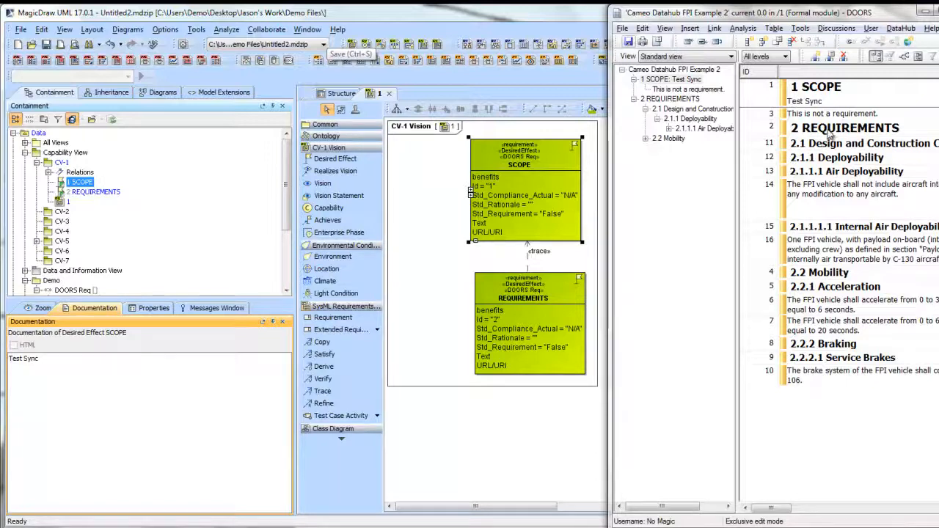
{"action": "left_click", "coordinate": [558, 298]}
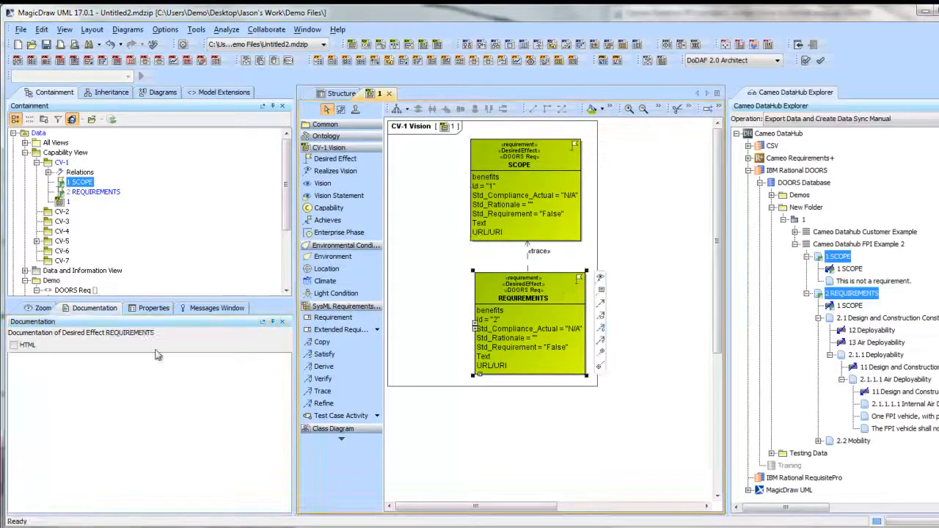